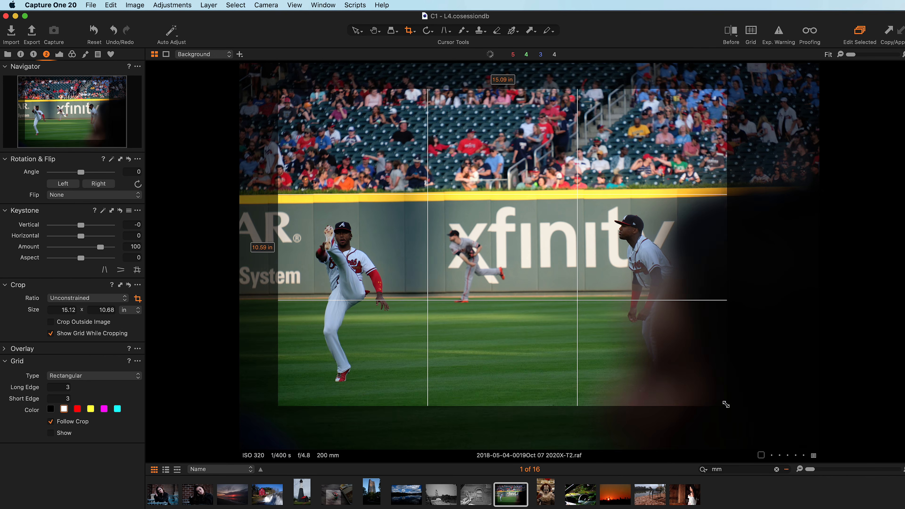
# - Try resizing and rotating the baseball photo's crop freehand, with an unconstrained ratio and with the original ratio
pyautogui.moveTo(726, 404); pyautogui.dragTo(750, 410)
pyautogui.moveTo(750, 410); pyautogui.dragTo(567, 357)
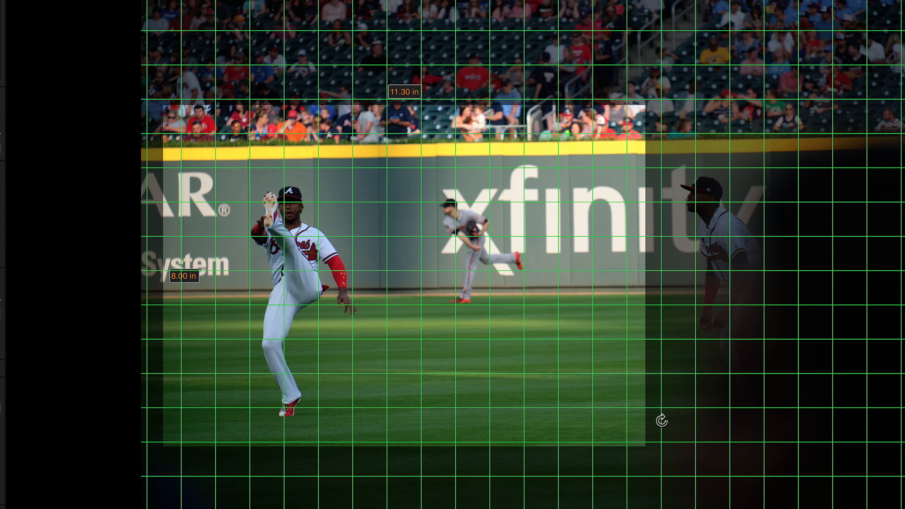
pyautogui.moveTo(666, 395); pyautogui.dragTo(676, 402)
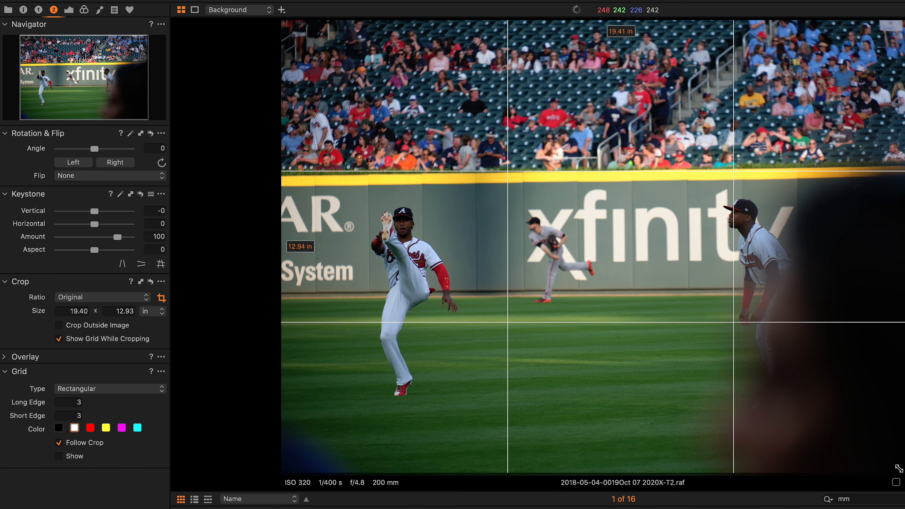
pyautogui.moveTo(899, 468); pyautogui.dragTo(423, 496)
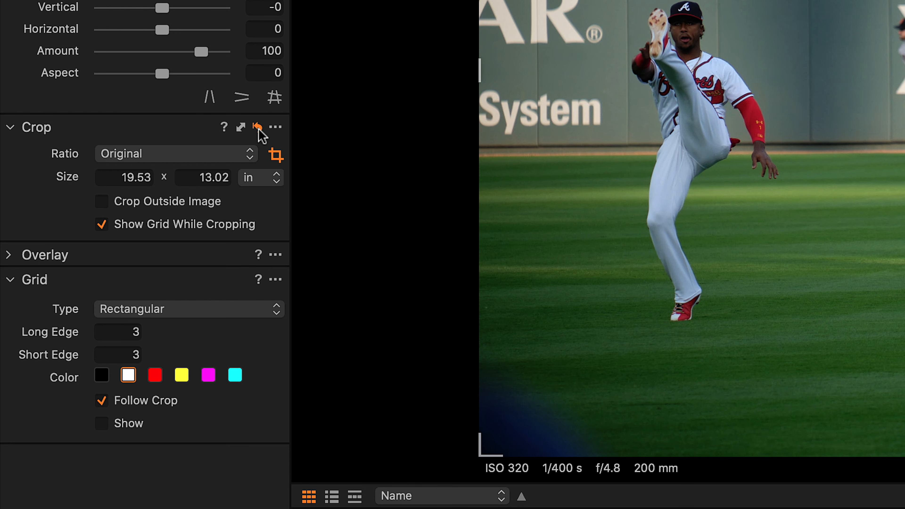
# - Add a custom crop aspect ratio named "pal2tech weird" with a ratio of 1 x 47
pyautogui.click(135, 160)
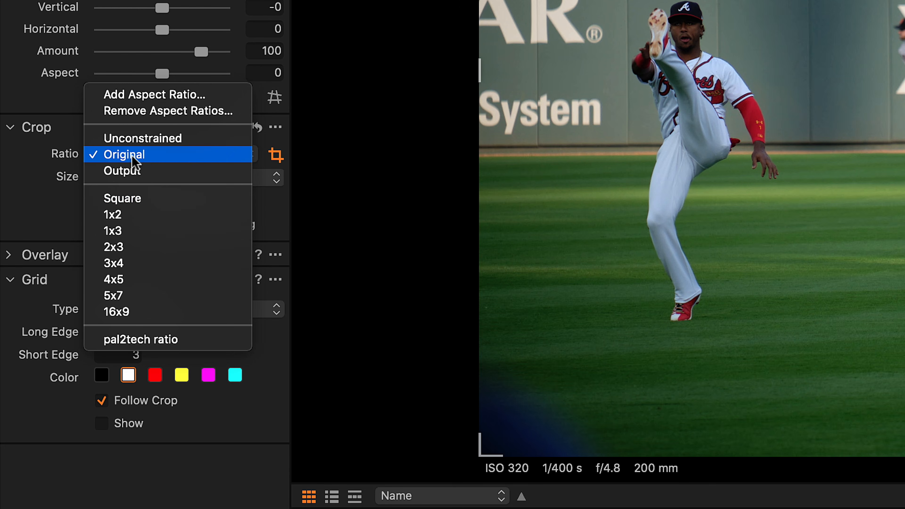
pyautogui.click(169, 102)
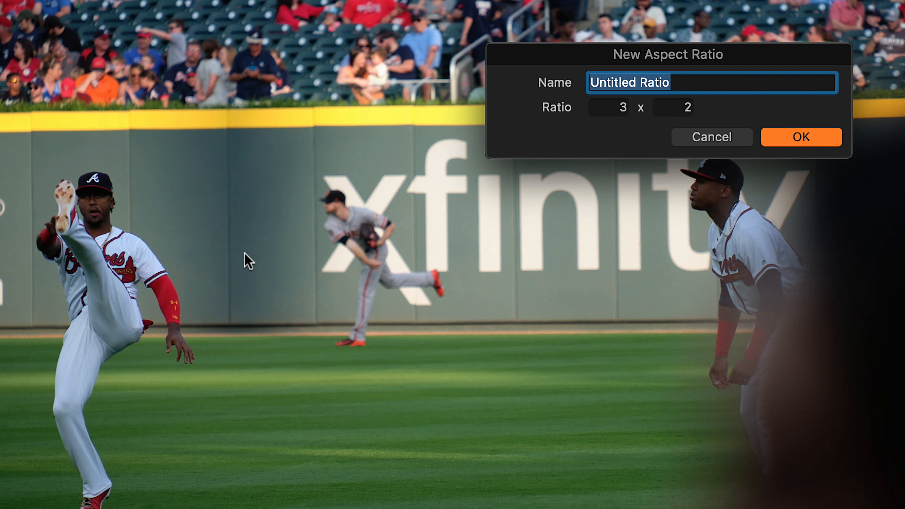
pyautogui.write('pal2tech weird')
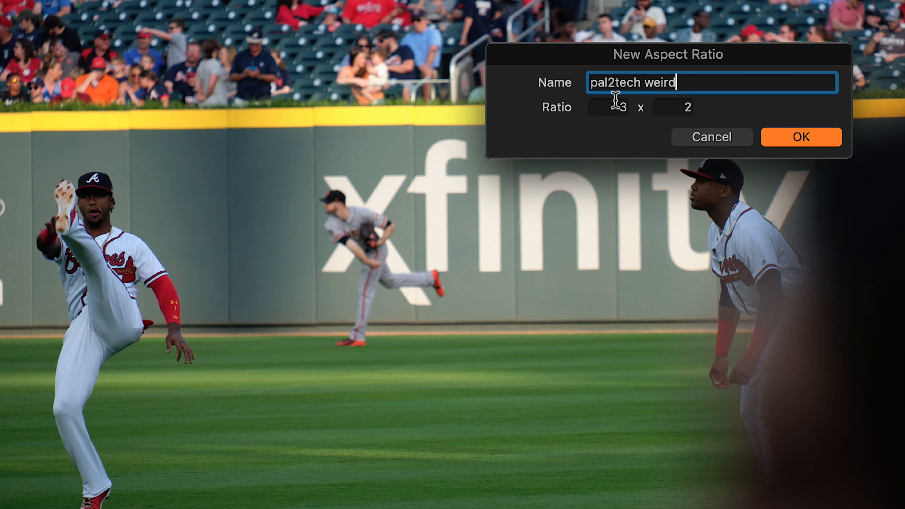
pyautogui.press('Tab')
pyautogui.write('1')
pyautogui.press('Tab')
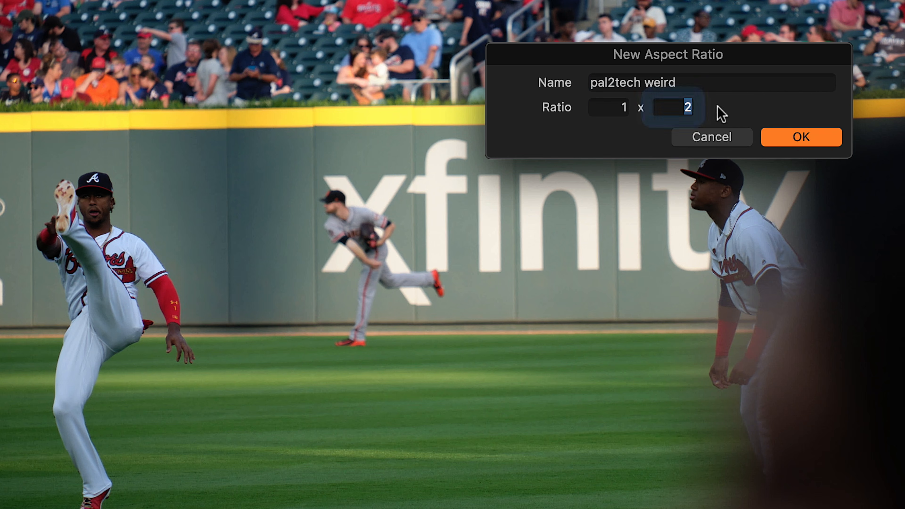
pyautogui.write('47')
pyautogui.click(816, 139)
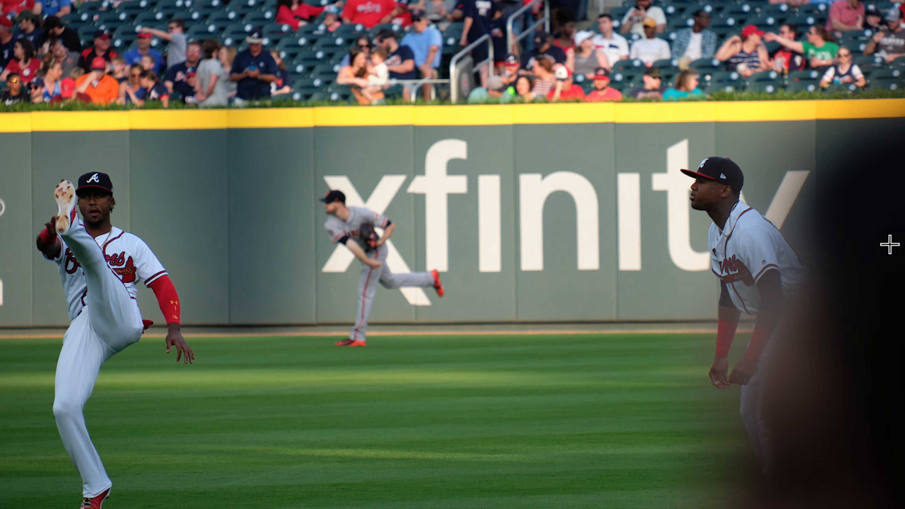
# - Try a crop of about 17.91 x 0.38 in with the custom ratio and move it over the outfield wall lettering
pyautogui.moveTo(285, 126); pyautogui.dragTo(622, 276)
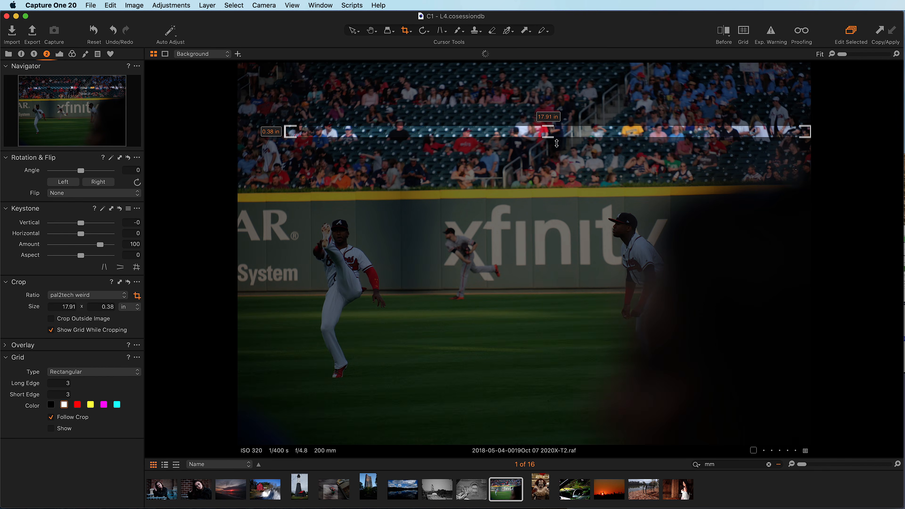
pyautogui.moveTo(553, 132); pyautogui.dragTo(519, 239)
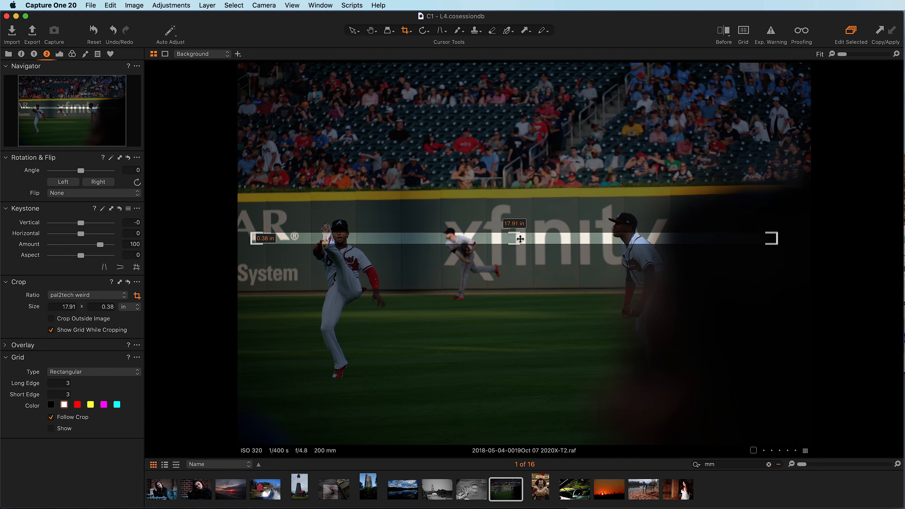
pyautogui.press('h')
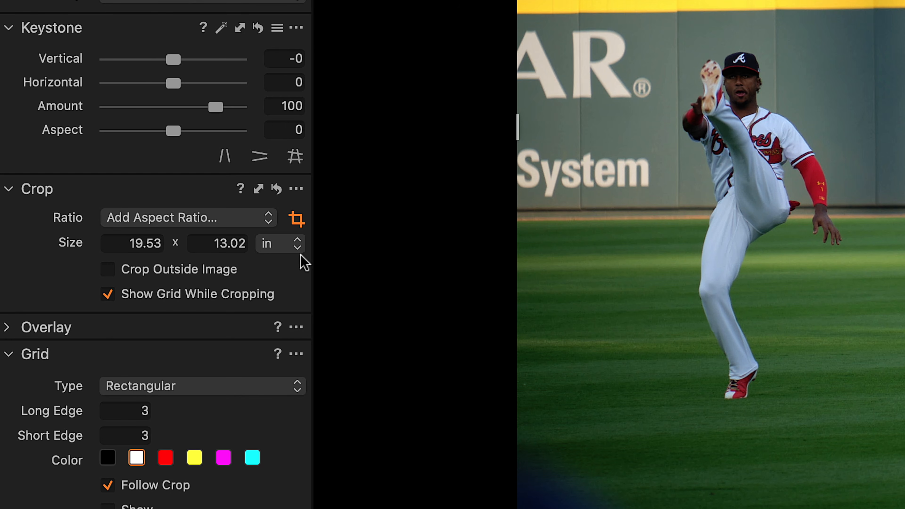
pyautogui.click(290, 246)
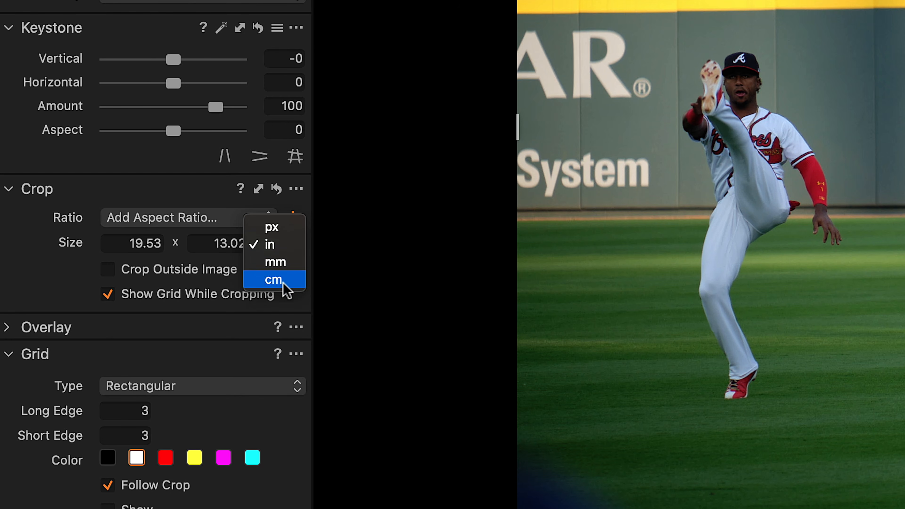
pyautogui.click(4, 265)
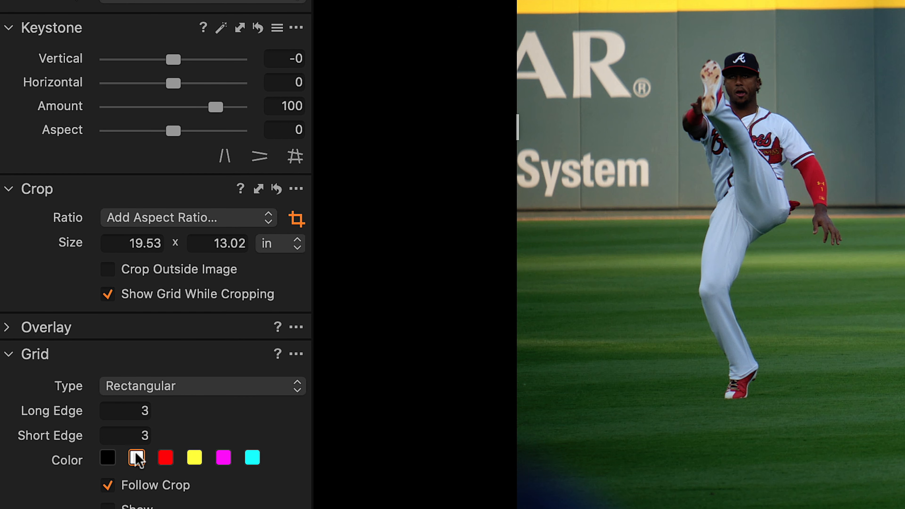
# - Preview a Fibonacci Spiral grid over the photo and hide it again
pyautogui.click(192, 385)
pyautogui.click(157, 422)
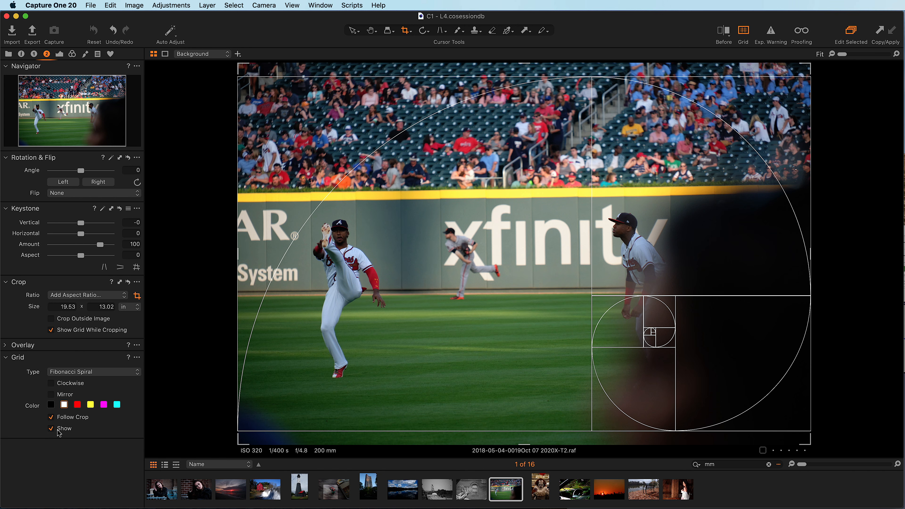
pyautogui.click(52, 429)
# - Change the grid type to Golden Ratio and display the grid over the photo
pyautogui.click(63, 372)
pyautogui.click(68, 364)
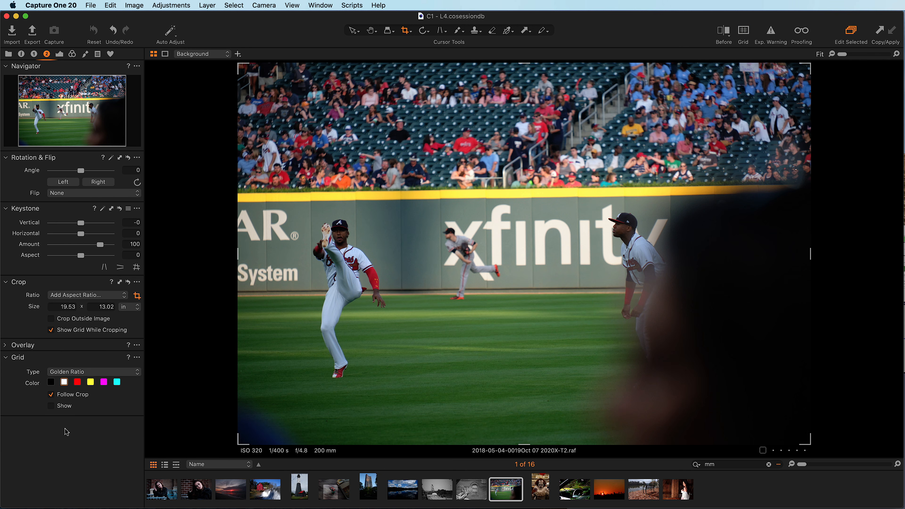
pyautogui.click(66, 406)
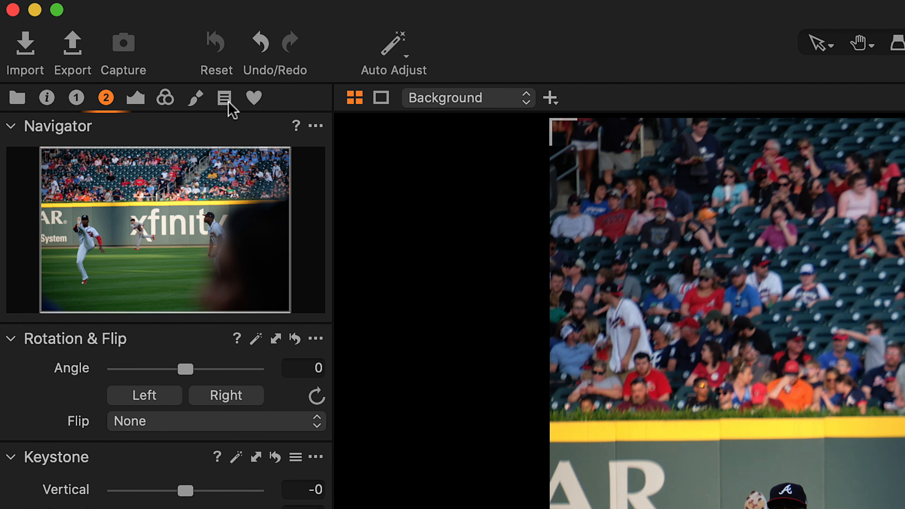
# - Look over the output process recipes, the lens correction settings and the crop settings
pyautogui.click(228, 101)
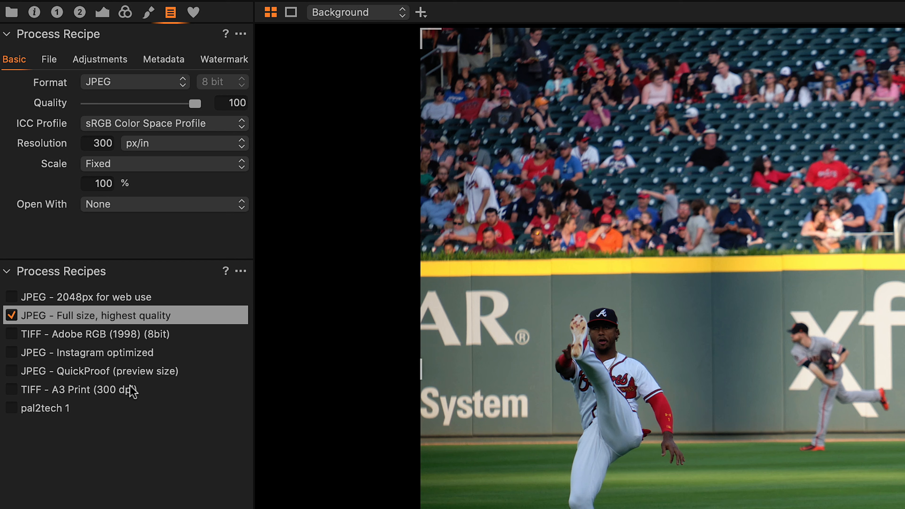
pyautogui.moveTo(133, 391)
pyautogui.click(57, 12)
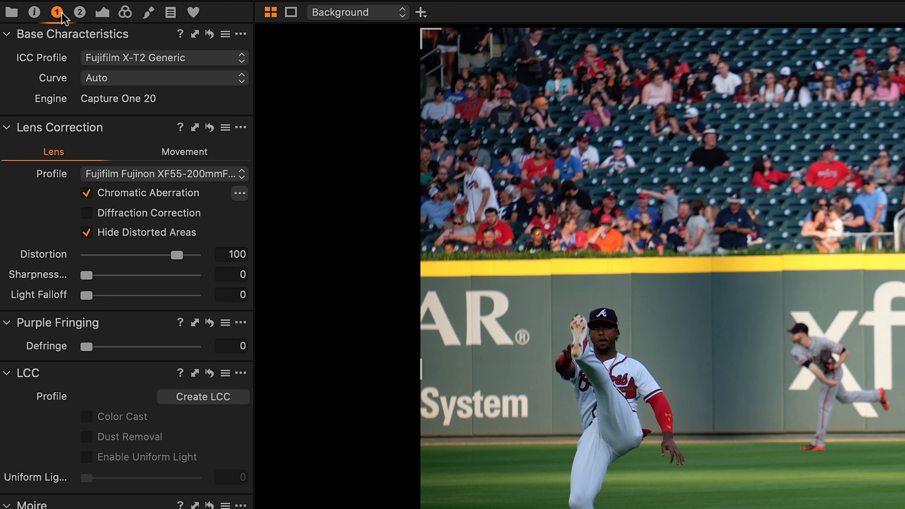
pyautogui.click(79, 13)
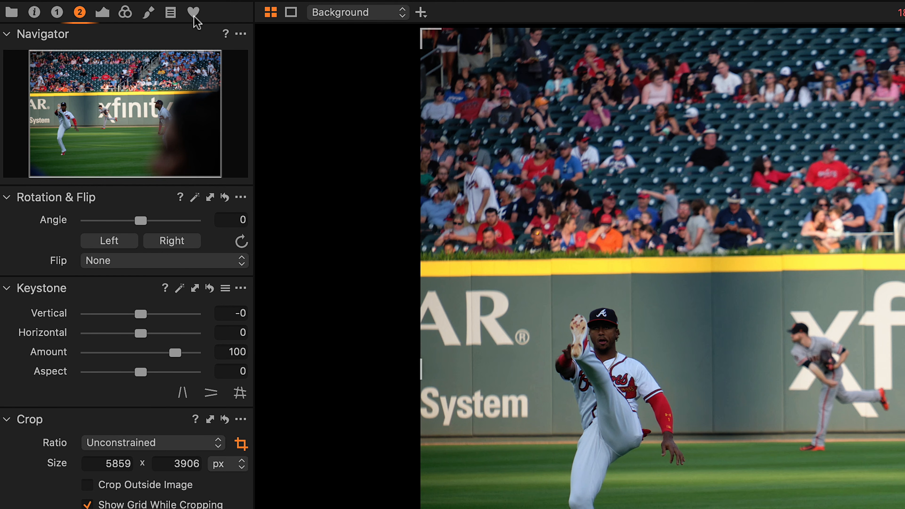
# - Set the scale of the full-size, highest quality JPEG recipe to Long Edge, measured in pixels
pyautogui.click(170, 13)
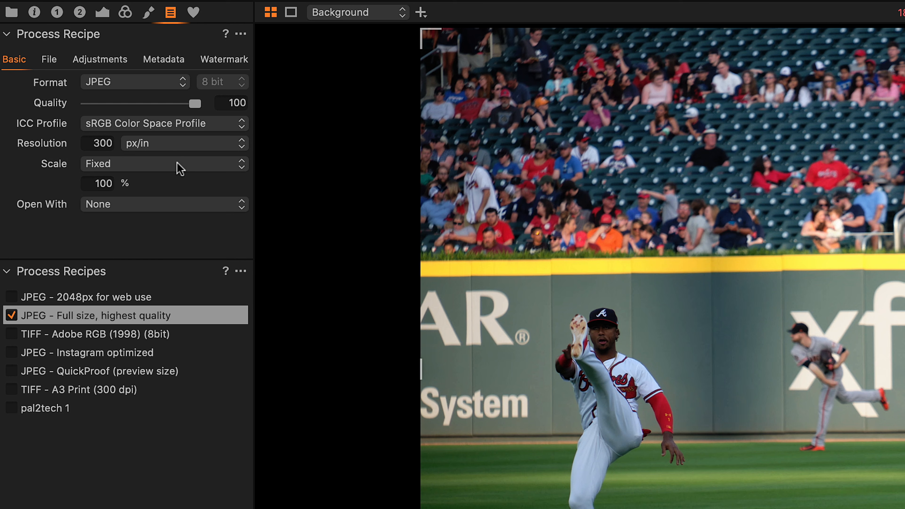
pyautogui.click(163, 165)
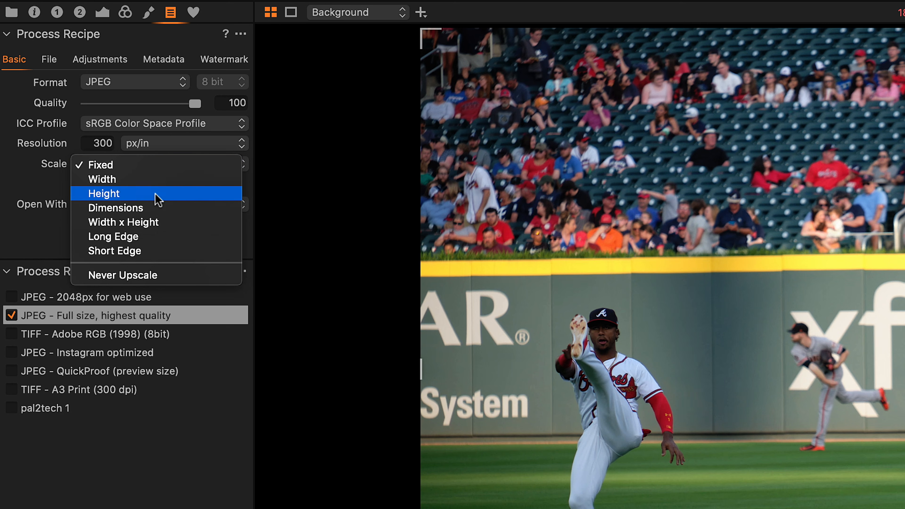
pyautogui.click(152, 237)
pyautogui.click(157, 184)
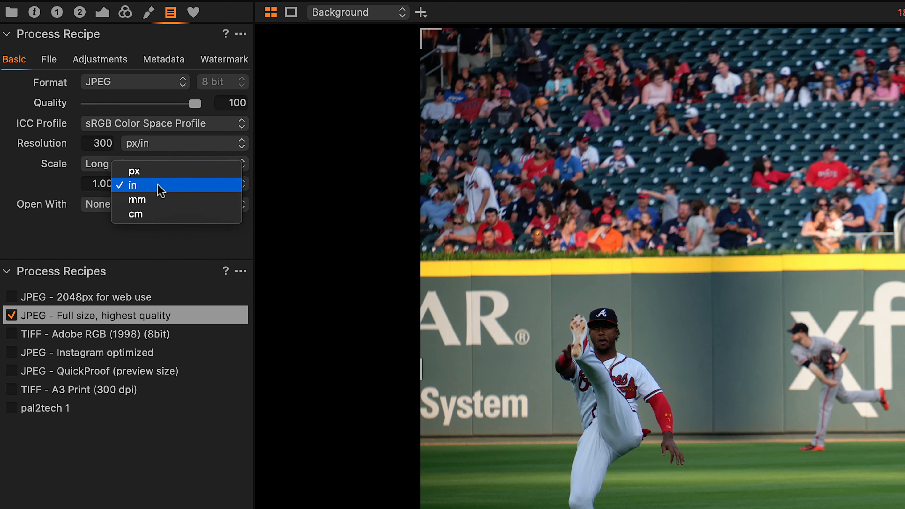
pyautogui.click(130, 172)
pyautogui.click(105, 184)
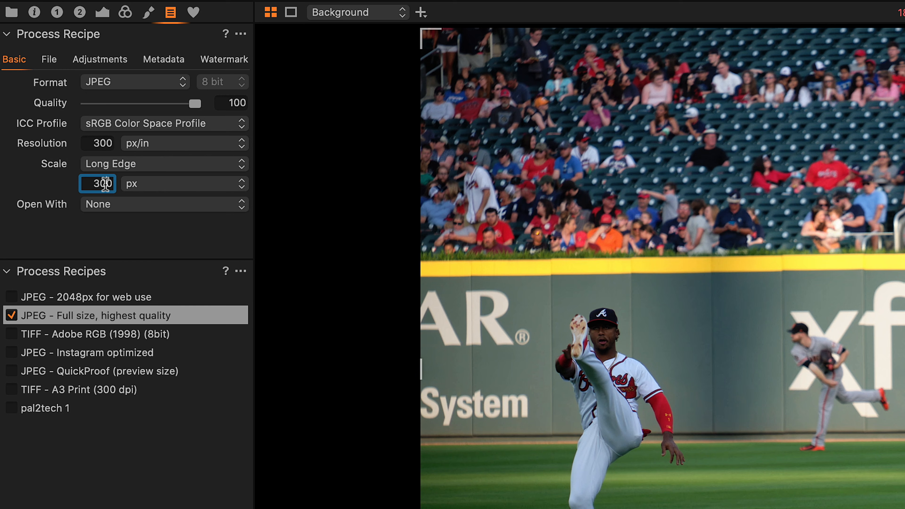
pyautogui.write('1080')
pyautogui.press('Return')
# - Return to the composition tools and look over the rotation and flip settings
pyautogui.click(79, 13)
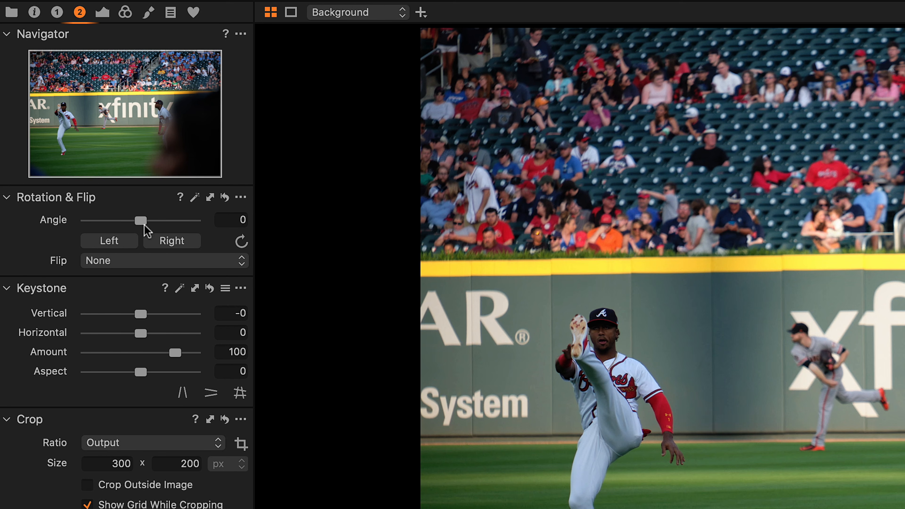
pyautogui.click(166, 260)
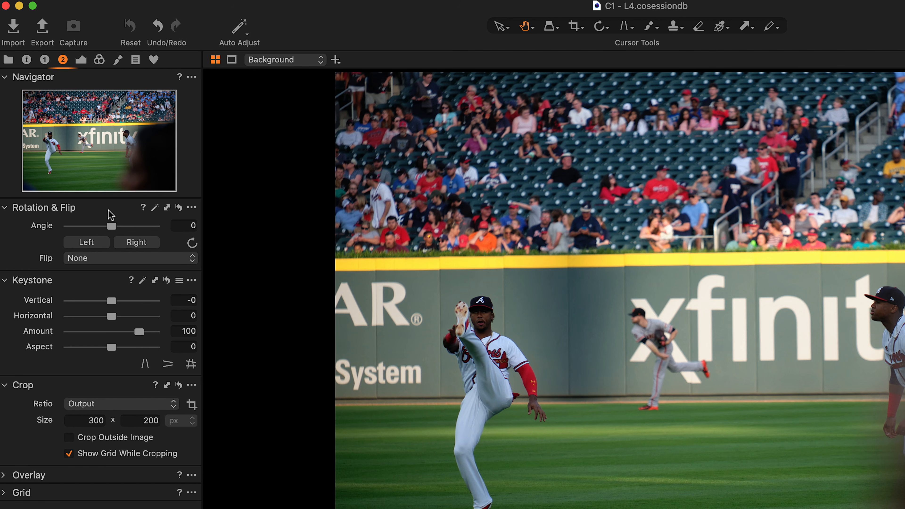
pyautogui.click(110, 212)
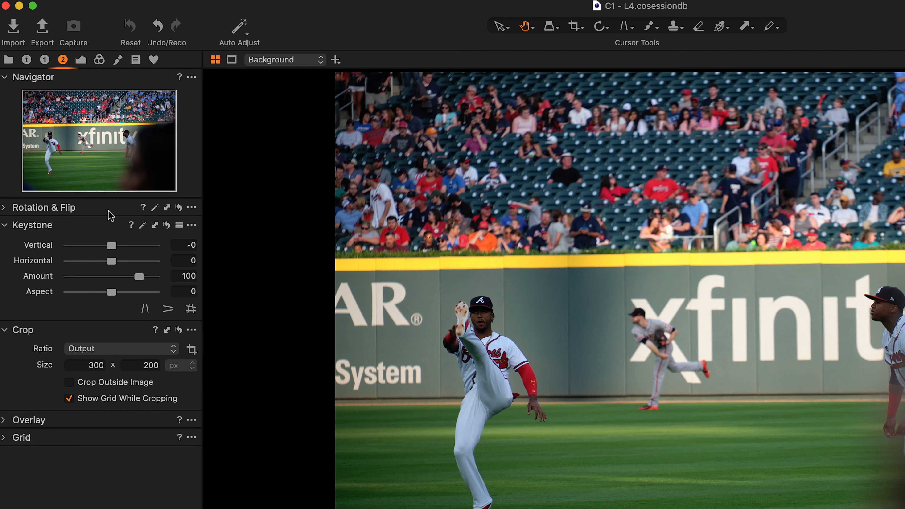
pyautogui.click(111, 213)
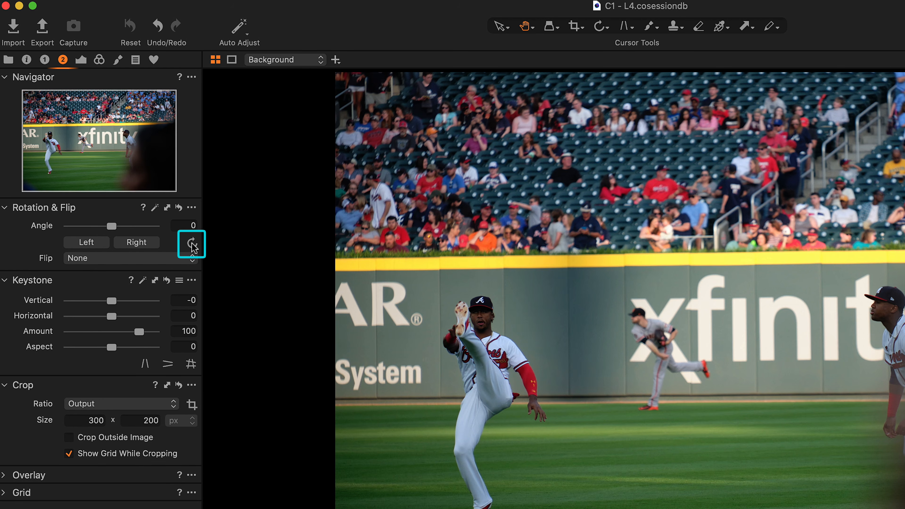
# - Straighten the photo along the yellow line on top of the outfield wall
pyautogui.click(191, 246)
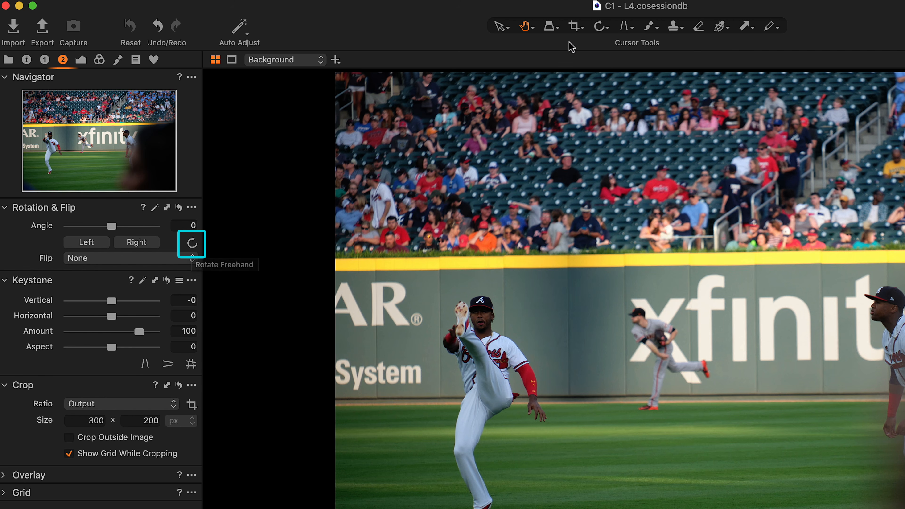
pyautogui.click(608, 33)
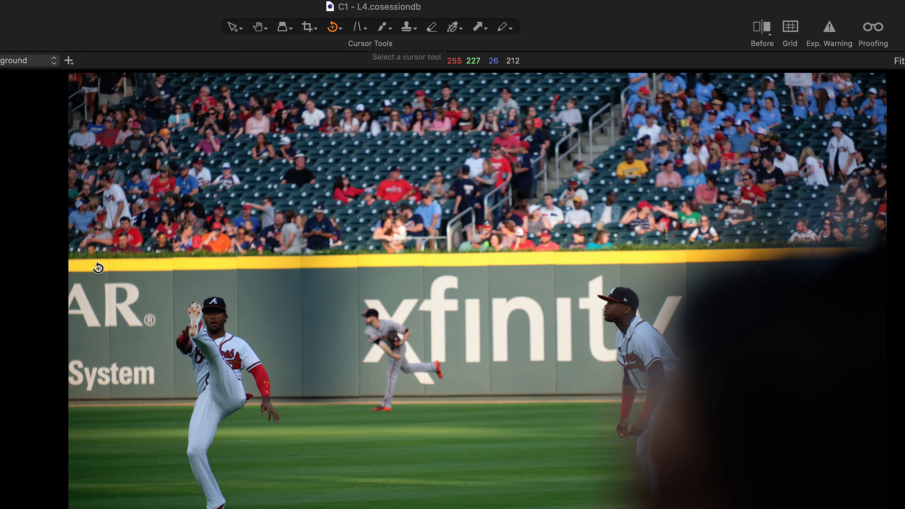
pyautogui.moveTo(71, 261); pyautogui.dragTo(891, 248)
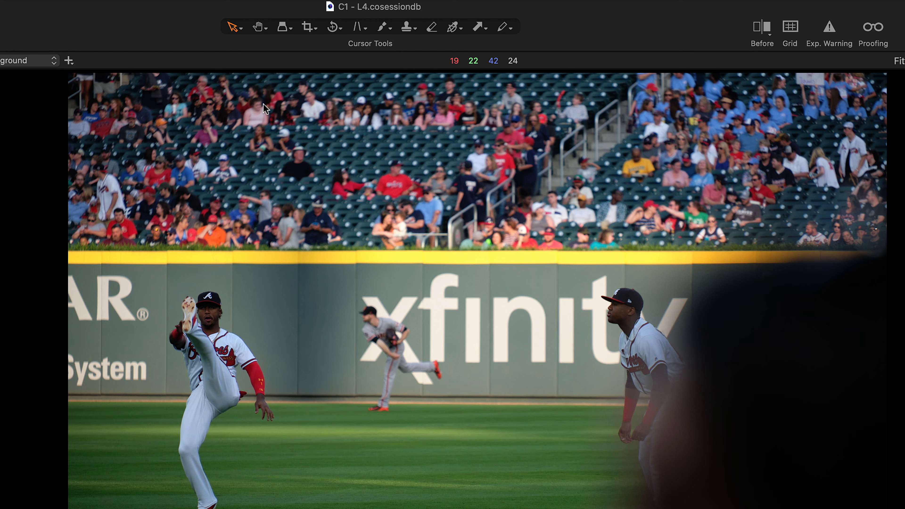
# - Rotate the photo freehand against the alignment grid and adjust its rotation angle
pyautogui.click(341, 31)
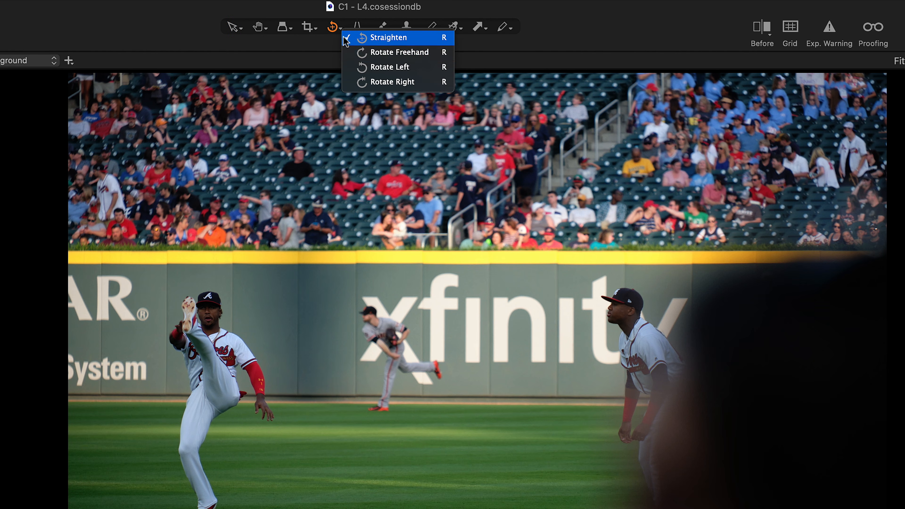
pyautogui.click(385, 51)
pyautogui.moveTo(835, 452); pyautogui.dragTo(835, 451)
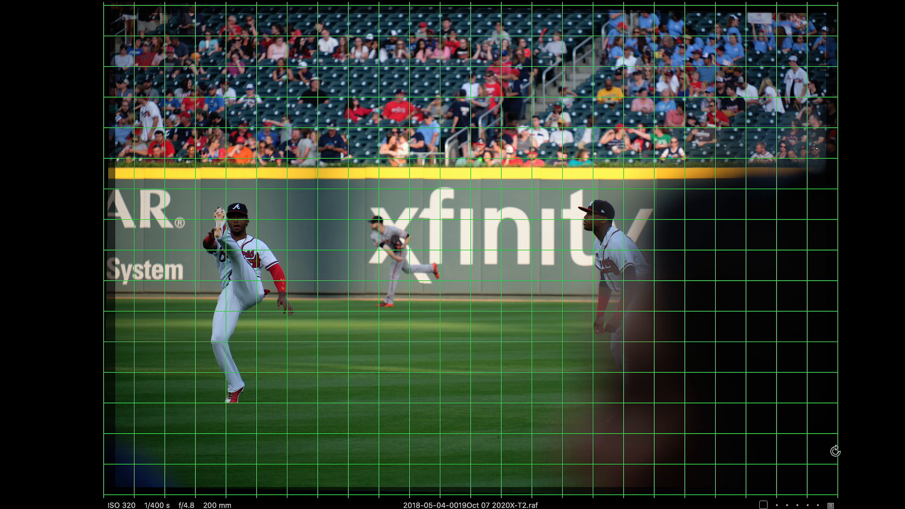
pyautogui.moveTo(827, 400); pyautogui.dragTo(827, 399)
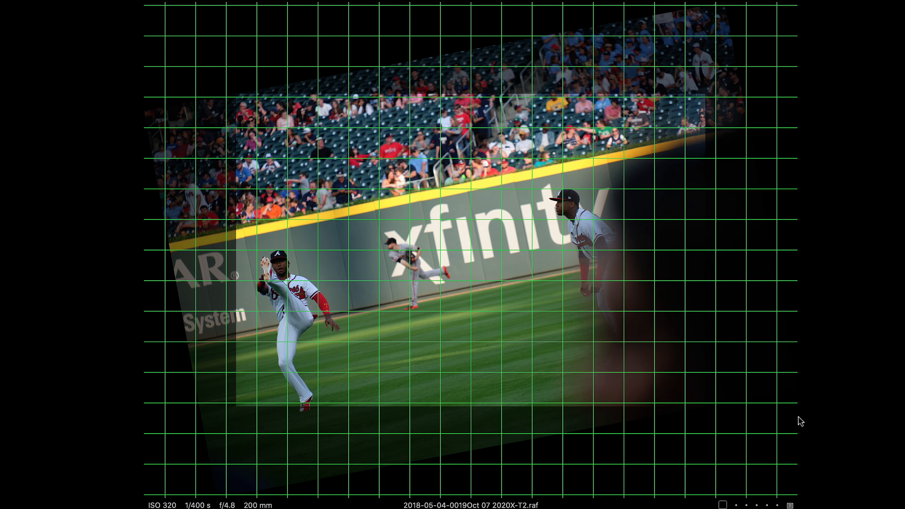
pyautogui.moveTo(774, 426); pyautogui.dragTo(819, 481)
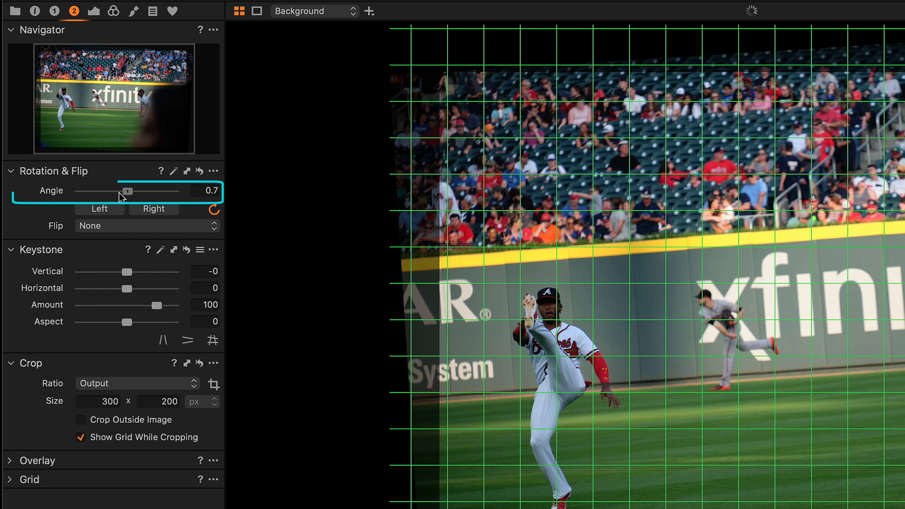
pyautogui.moveTo(127, 192); pyautogui.dragTo(117, 193)
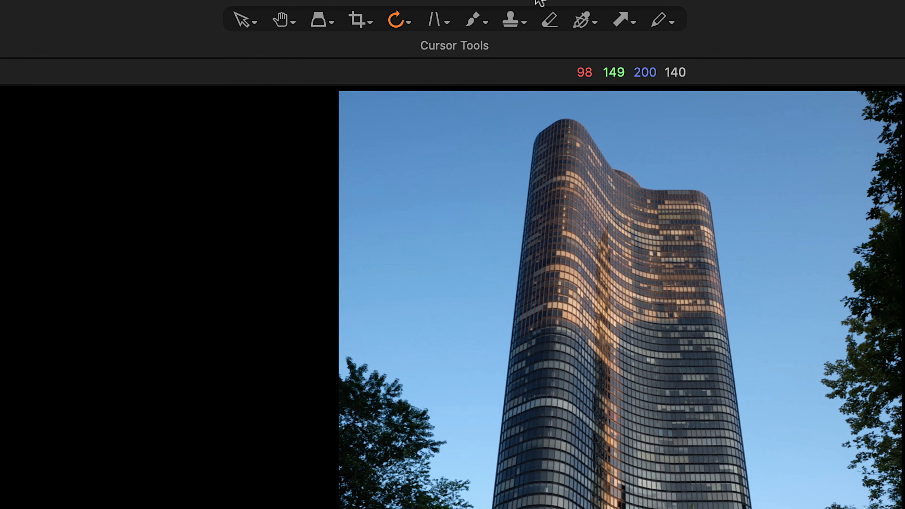
# - Correct the tower's converging verticals by aligning the vertical keystone guides with its two outer edges and applying the correction
pyautogui.click(446, 23)
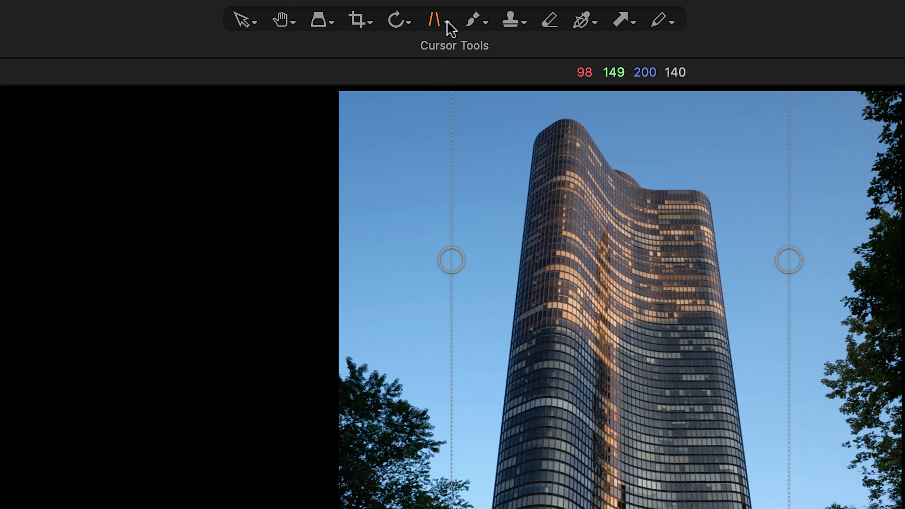
pyautogui.click(447, 23)
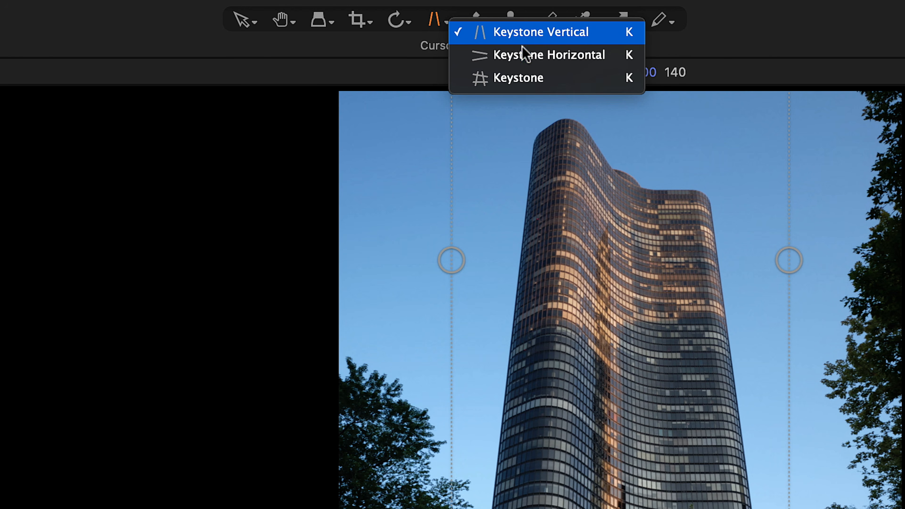
pyautogui.click(530, 32)
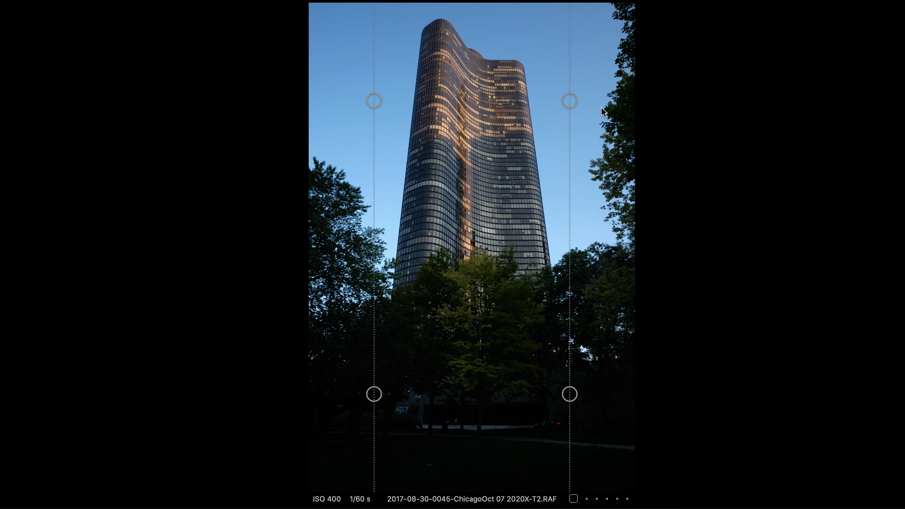
pyautogui.moveTo(570, 97); pyautogui.dragTo(524, 67)
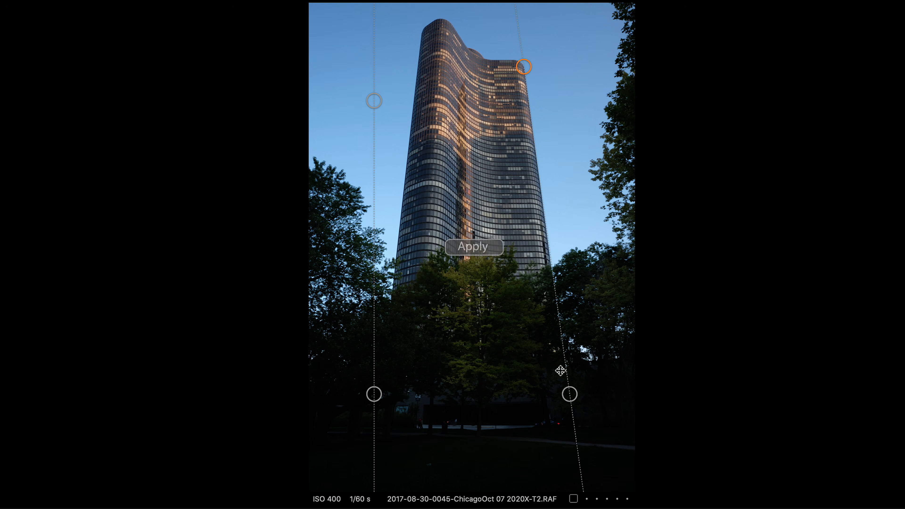
pyautogui.moveTo(566, 397); pyautogui.dragTo(568, 388)
pyautogui.moveTo(374, 101); pyautogui.dragTo(424, 30)
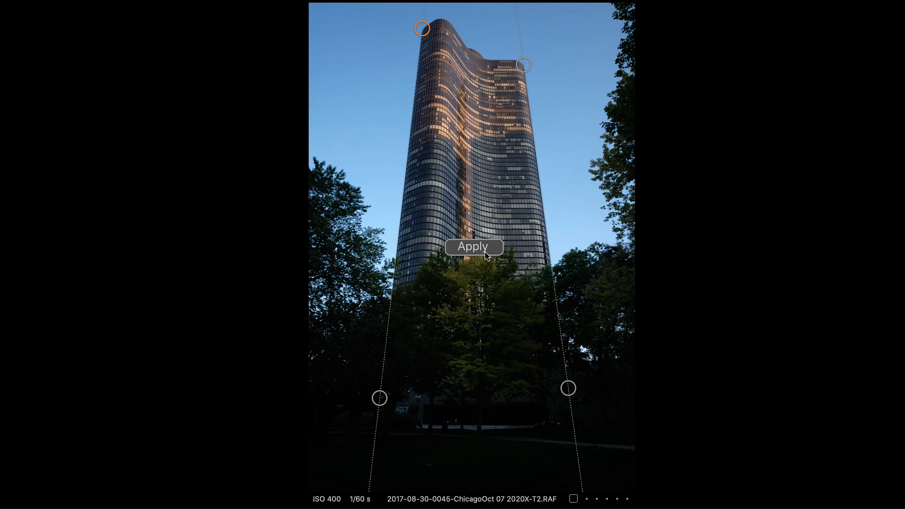
pyautogui.click(473, 247)
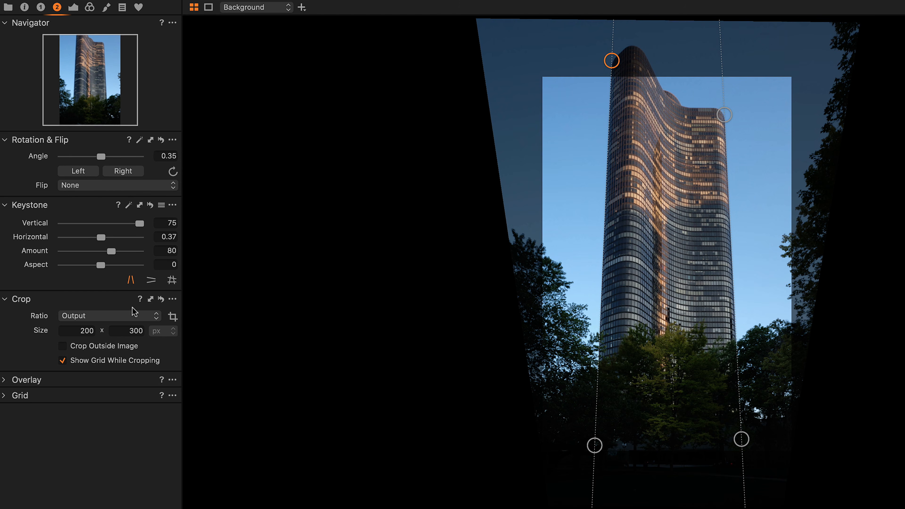
# - Move the crop area upward to frame the top of the tower, and return to the Pan tool
pyautogui.click(173, 317)
pyautogui.moveTo(645, 295); pyautogui.dragTo(645, 254)
pyautogui.press('h')
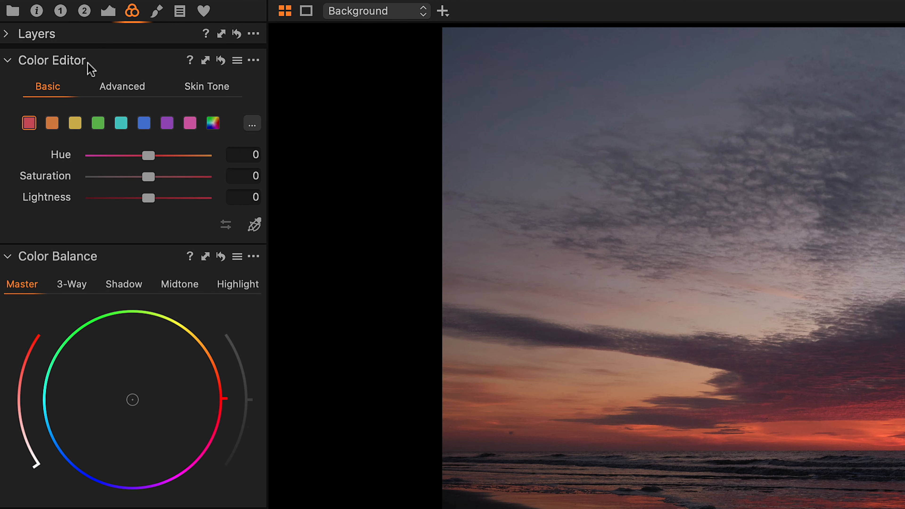
# - Collapse the color tools so that only the Color Editor stays expanded
pyautogui.click(7, 35)
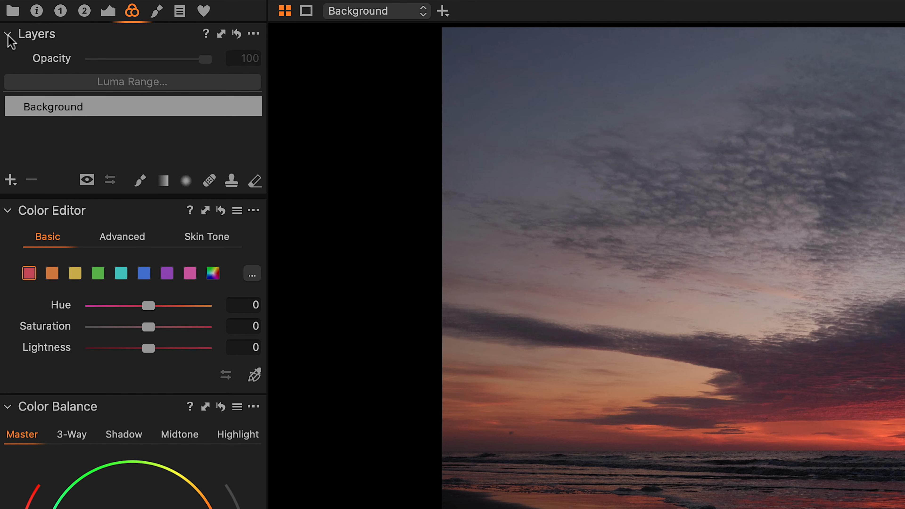
pyautogui.click(7, 35)
pyautogui.click(8, 63)
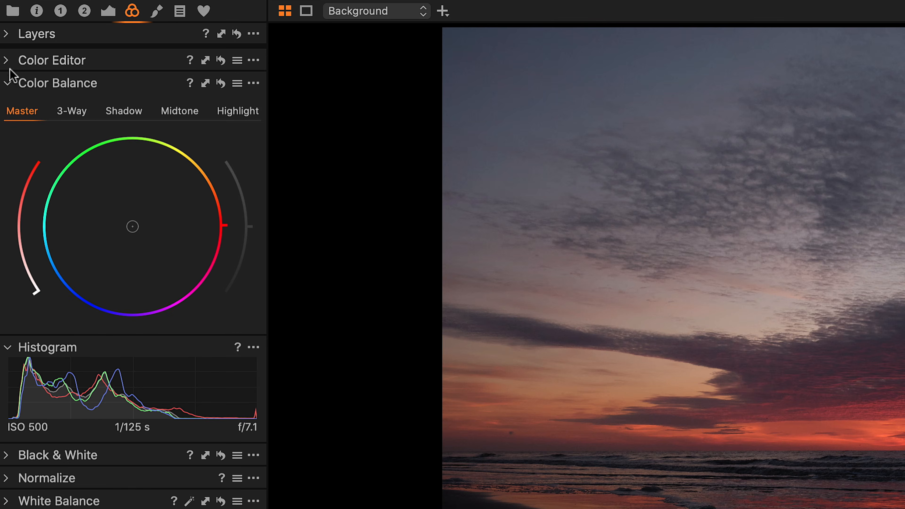
pyautogui.click(9, 84)
pyautogui.click(8, 109)
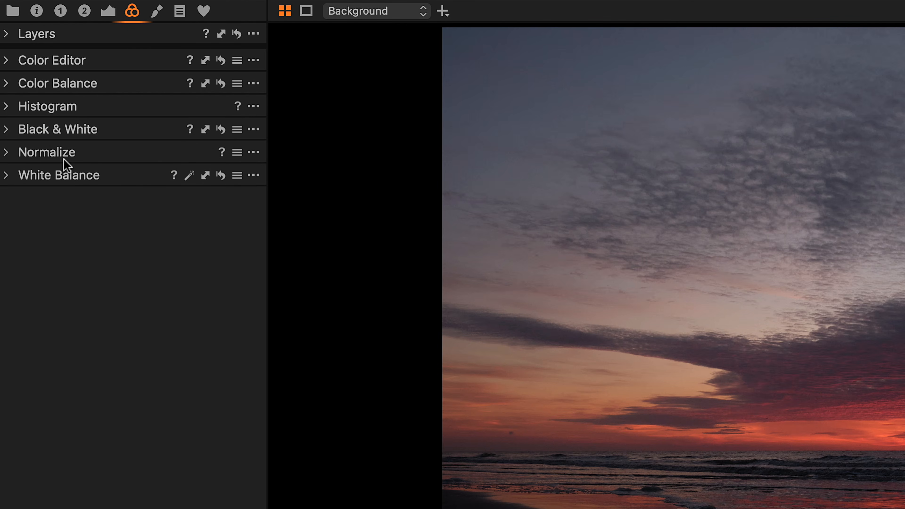
pyautogui.click(9, 177)
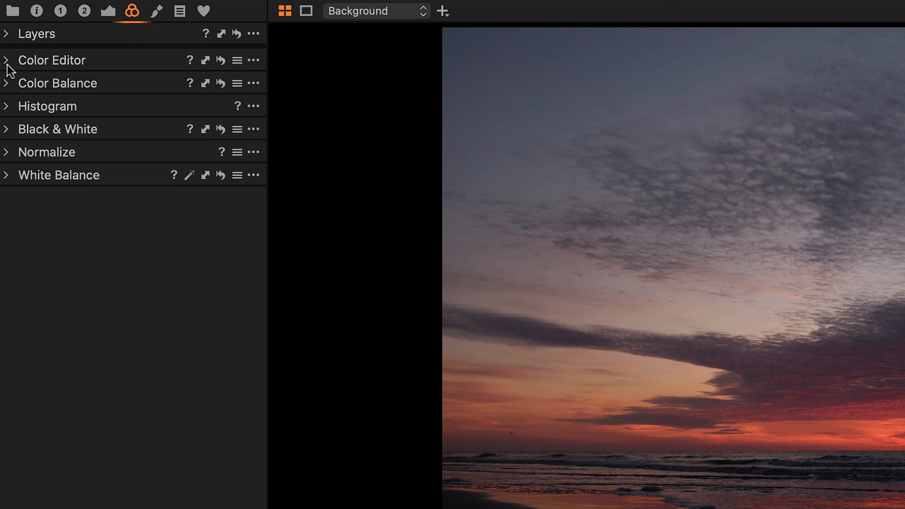
pyautogui.click(8, 62)
pyautogui.click(7, 257)
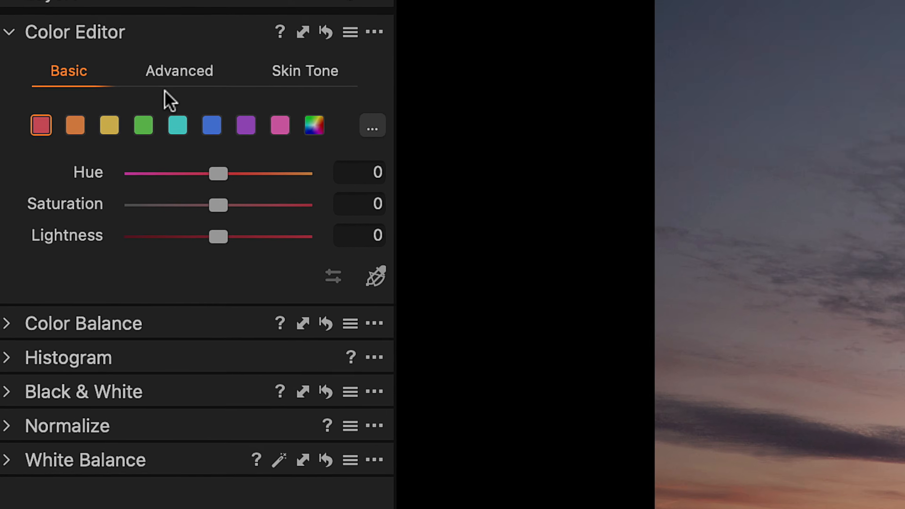
# - Look over the Advanced and Skin Tone modes of the Color Editor, returning to Basic
pyautogui.click(166, 79)
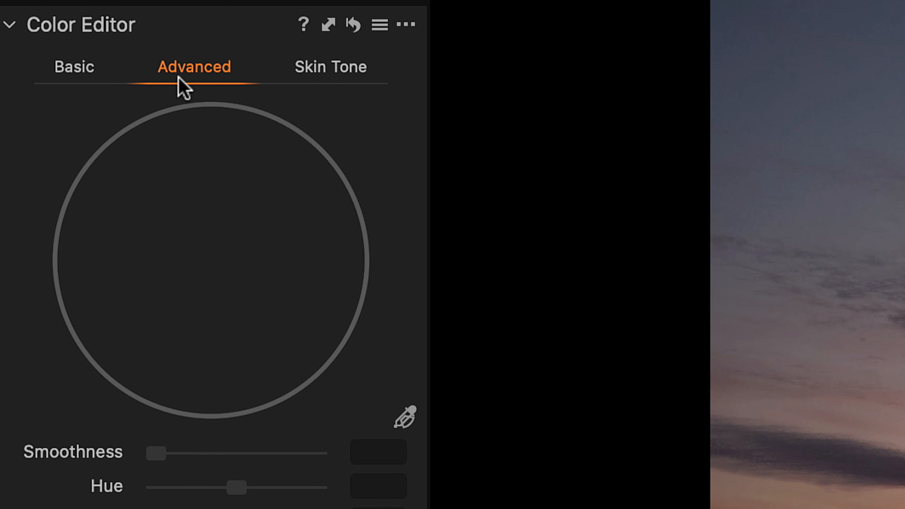
pyautogui.click(340, 86)
pyautogui.click(174, 82)
pyautogui.click(57, 78)
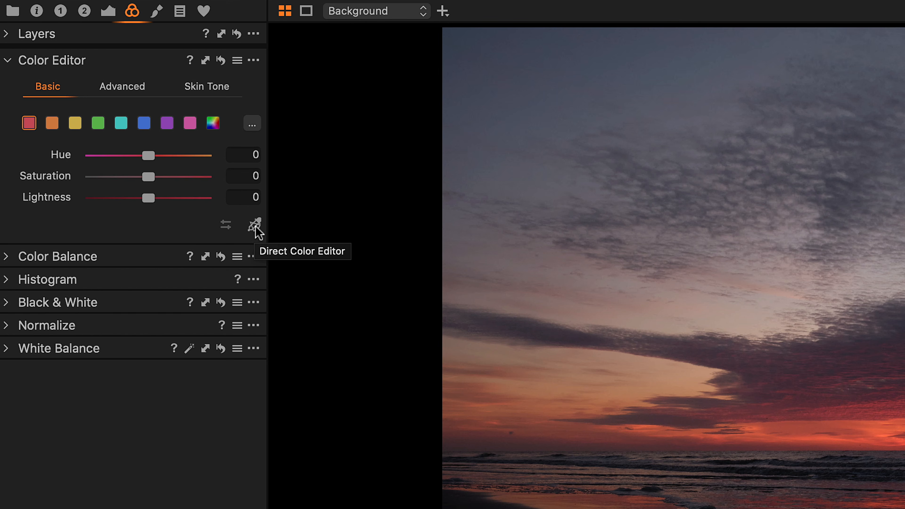
# - Float the Color Editor over the photo and pick the orange near the setting sun with the Direct Color Editor
pyautogui.moveTo(121, 57); pyautogui.dragTo(519, 55)
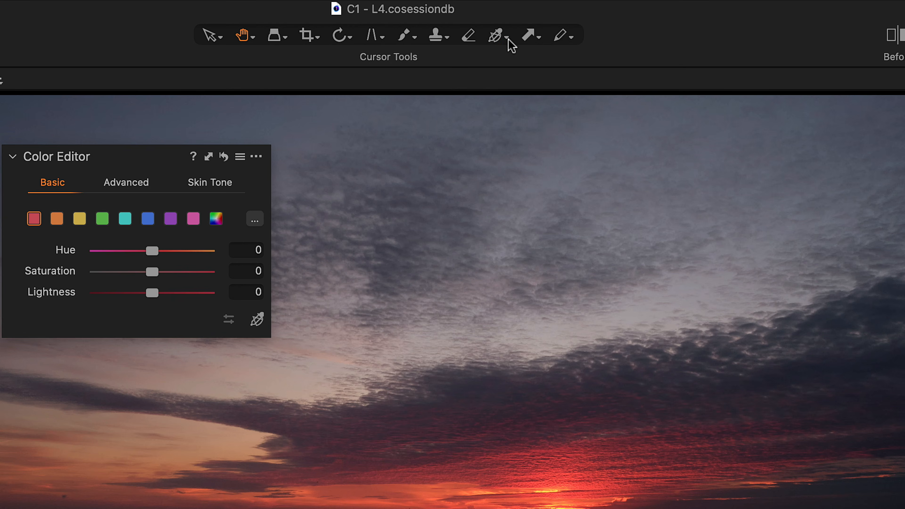
pyautogui.click(507, 37)
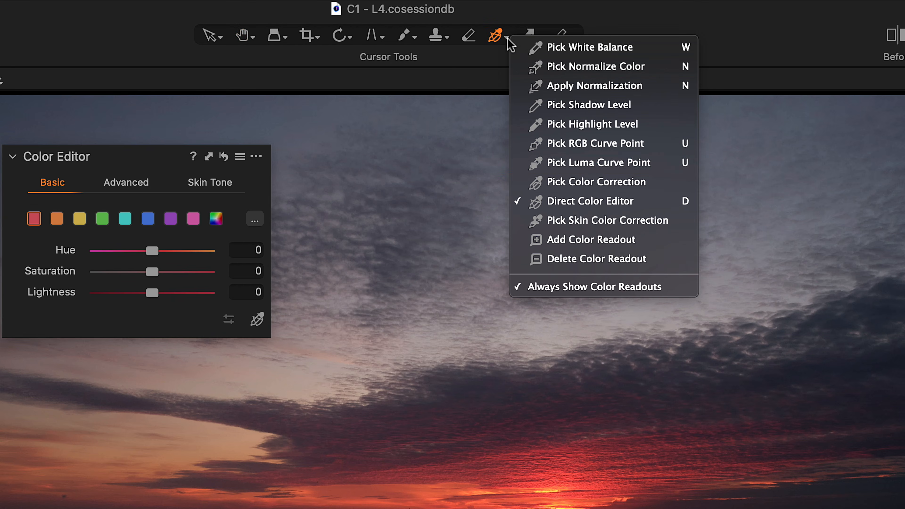
pyautogui.click(597, 203)
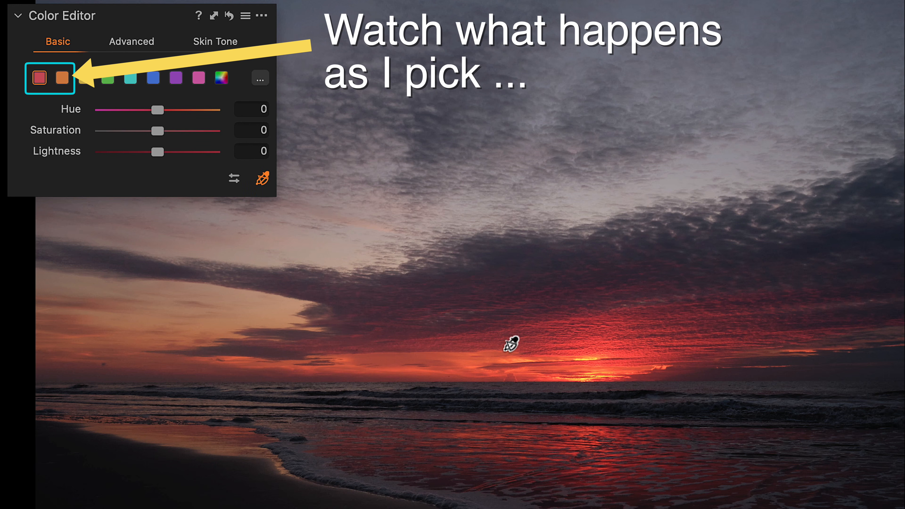
pyautogui.click(546, 352)
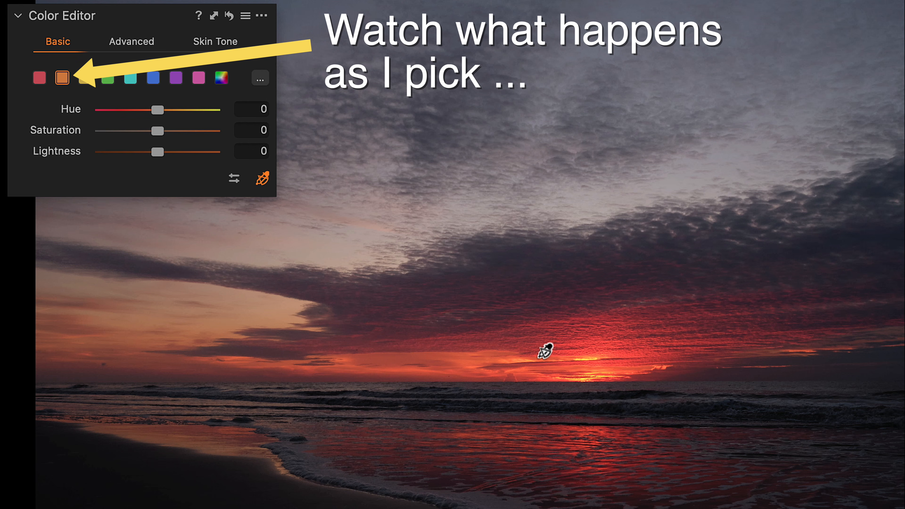
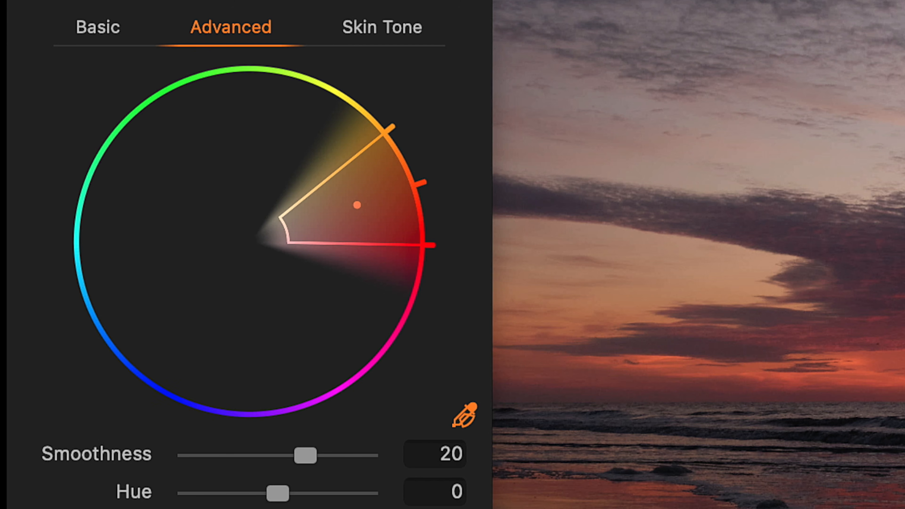
# - Set the orange range's smoothness to 16.8, hue to 6.1, saturation to -7.4 and lightness to 0.4, and extend it to the wheel's center
pyautogui.moveTo(303, 457); pyautogui.dragTo(347, 449)
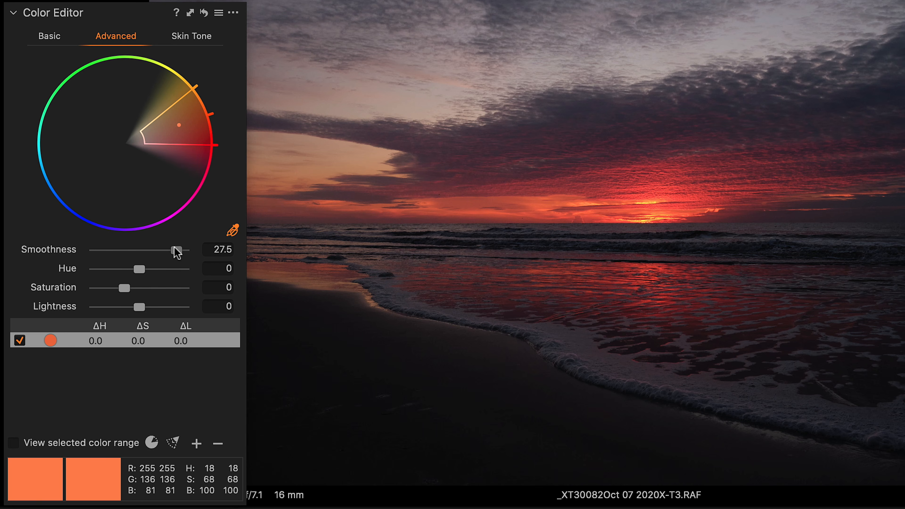
pyautogui.moveTo(176, 250); pyautogui.dragTo(141, 248)
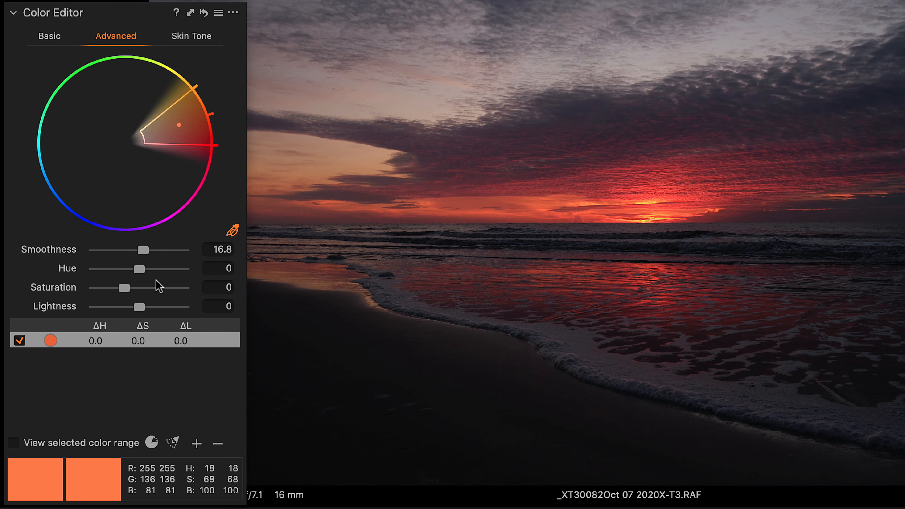
pyautogui.moveTo(140, 273)
pyautogui.mouseDown()
pyautogui.moveTo(176, 269)
pyautogui.moveTo(141, 272)
pyautogui.moveTo(150, 272)
pyautogui.mouseUp()
pyautogui.moveTo(124, 288)
pyautogui.mouseDown()
pyautogui.moveTo(112, 289)
pyautogui.moveTo(122, 289)
pyautogui.mouseUp()
pyautogui.click(142, 308)
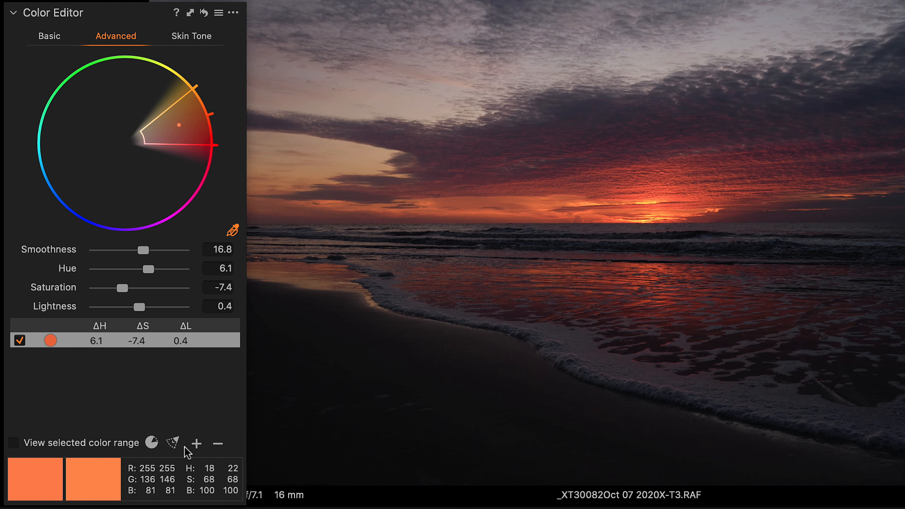
pyautogui.click(174, 444)
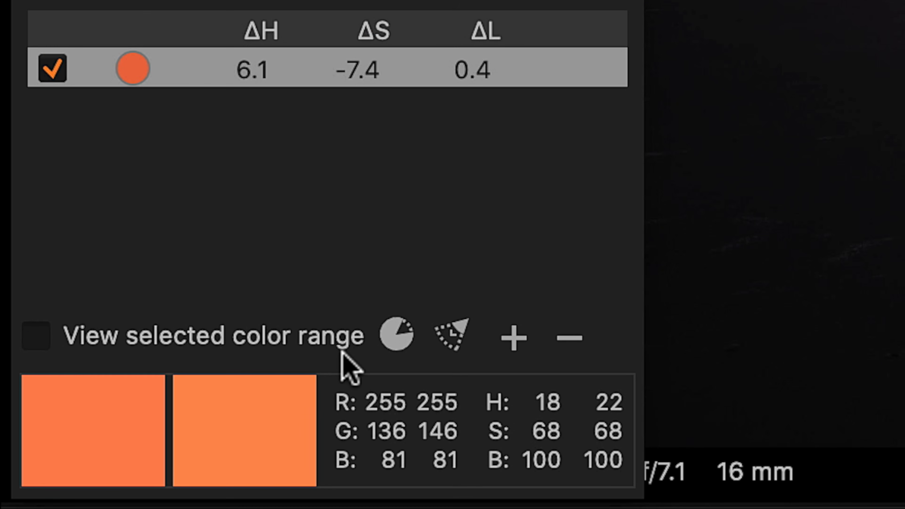
pyautogui.click(23, 398)
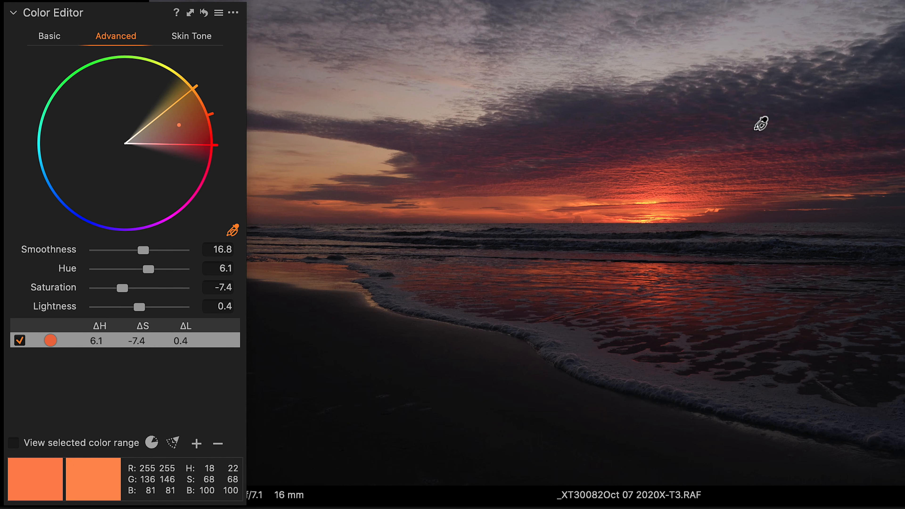
# - Pick additional color ranges from the upper clouds, the wet sand and the horizon, and select the entries to compare them
pyautogui.click(513, 18)
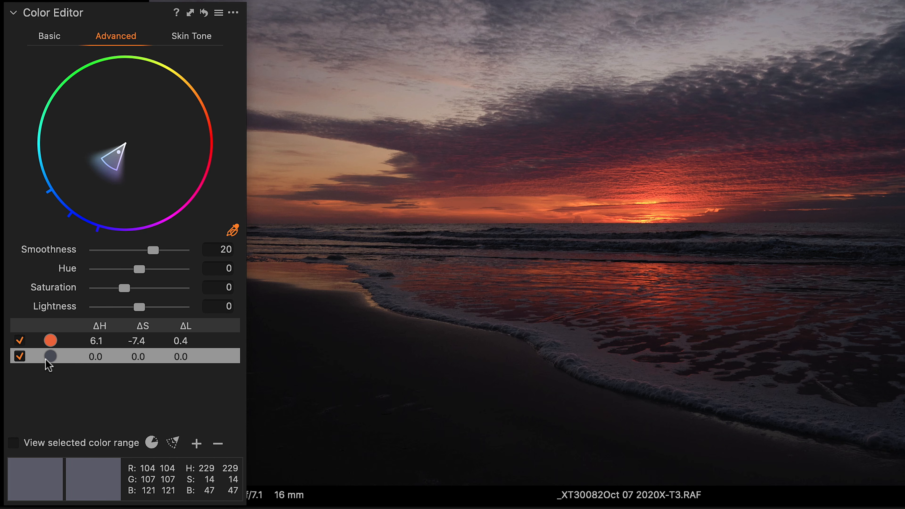
pyautogui.click(637, 314)
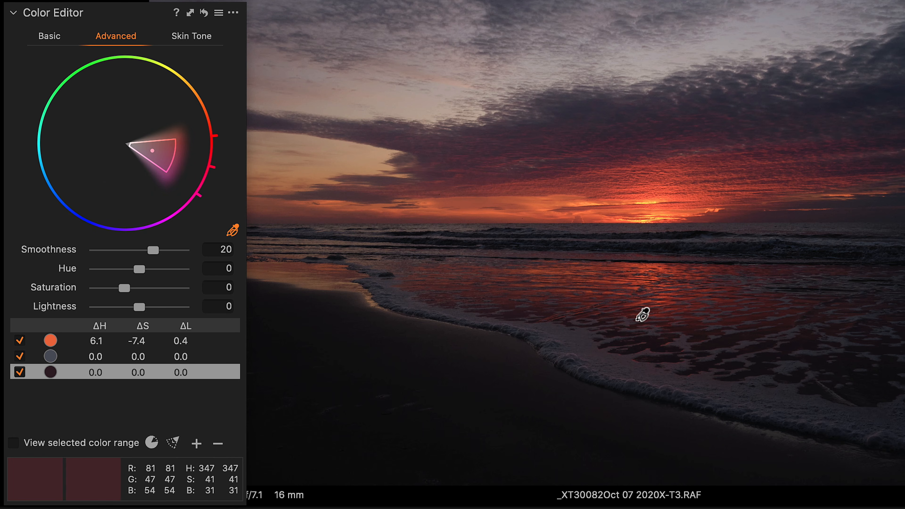
pyautogui.click(460, 209)
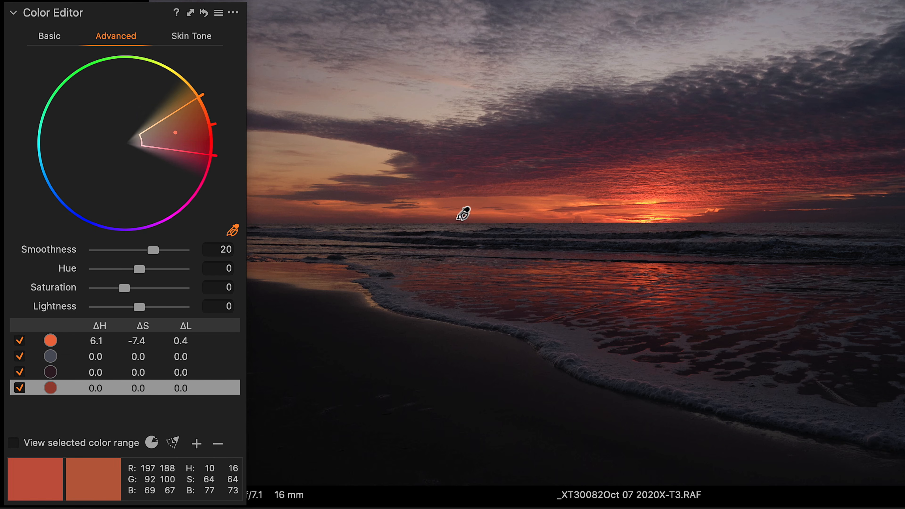
pyautogui.click(67, 373)
pyautogui.click(69, 358)
pyautogui.click(76, 371)
pyautogui.click(87, 390)
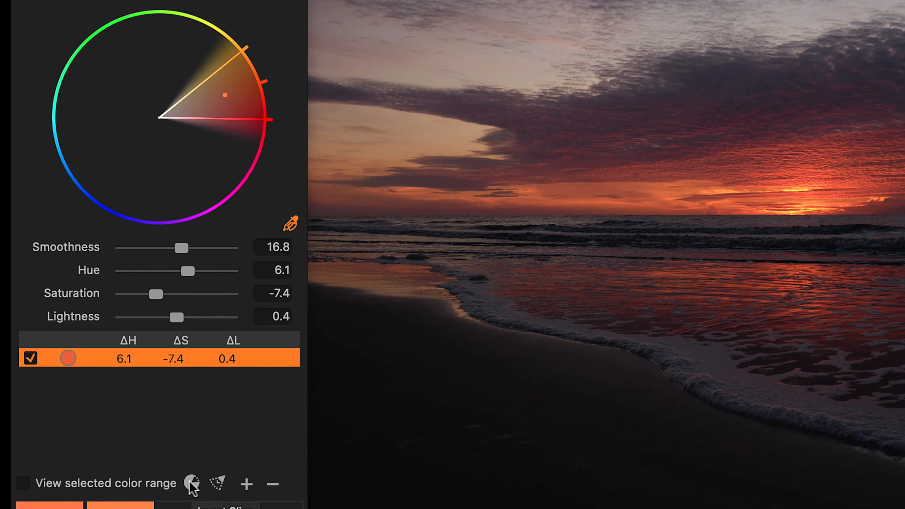
# - Set the orange range's hue to 11.8 and its saturation to -16.6
pyautogui.click(197, 489)
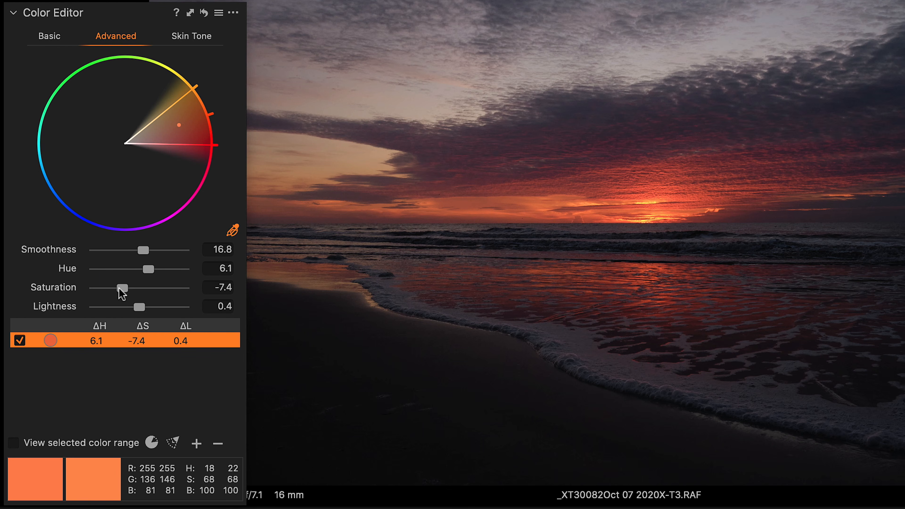
pyautogui.moveTo(120, 289); pyautogui.dragTo(157, 269)
pyautogui.moveTo(115, 288); pyautogui.dragTo(118, 290)
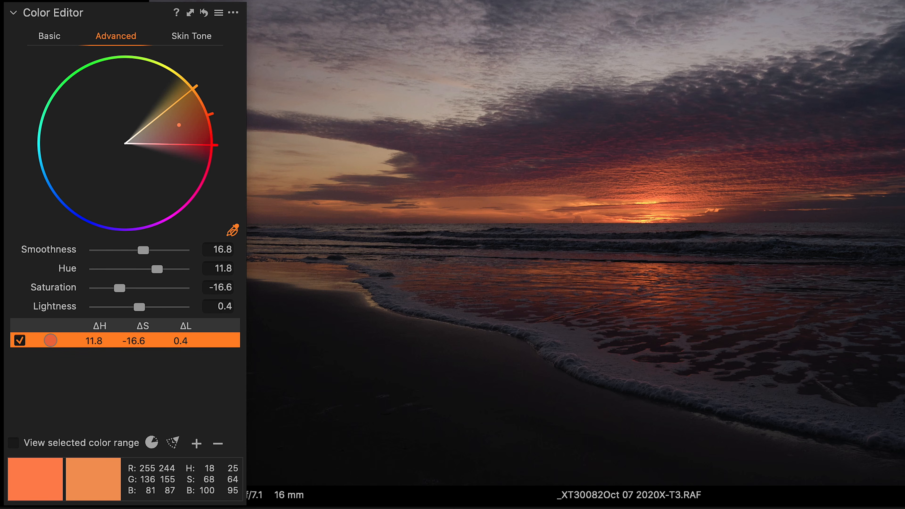
# - Compare the color-corrected sunset with the original in the before/after split view
pyautogui.hotkey('shift', 'y')
pyautogui.moveTo(630, 173); pyautogui.dragTo(904, 164)
pyautogui.hotkey('shift', 'y')
pyautogui.hotkey('shift', 'y')
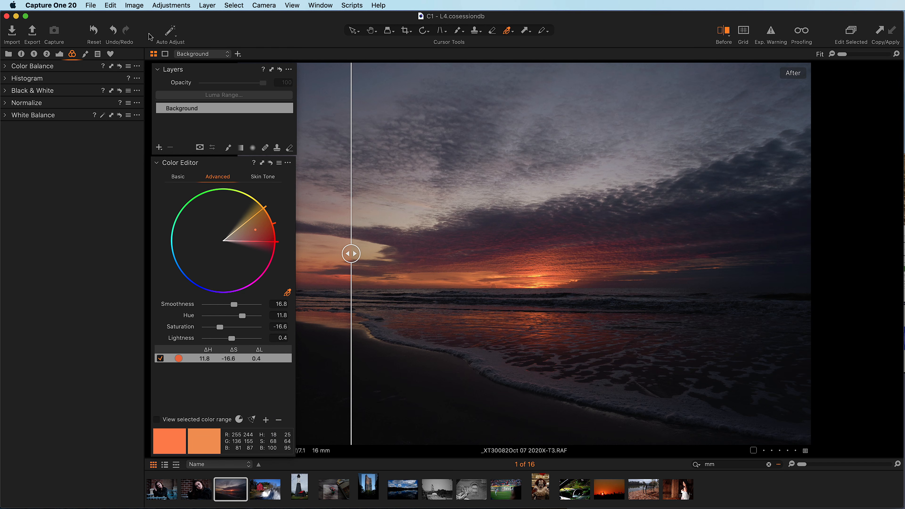
# - Reset the photo's adjustments and add a filled adjustment layer named "Color Correct Sunset" above the Background
pyautogui.click(94, 32)
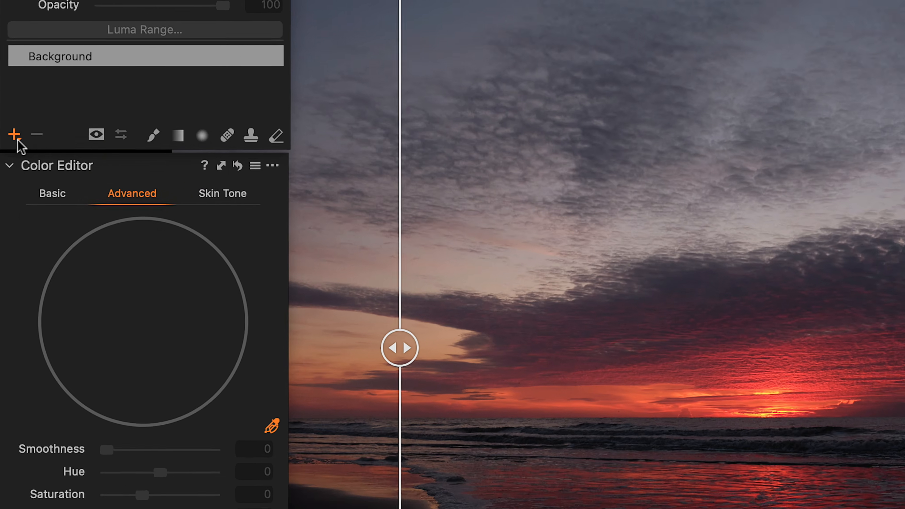
pyautogui.click(11, 115)
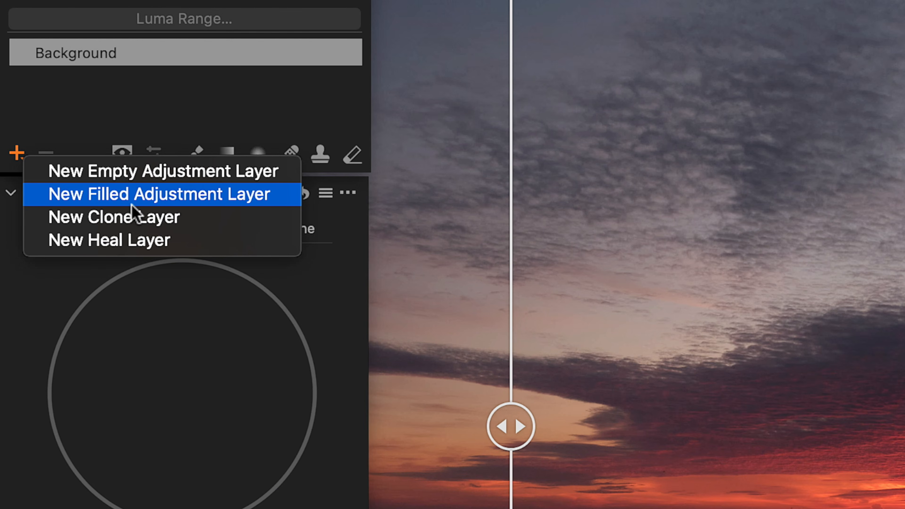
pyautogui.click(132, 205)
pyautogui.write('F')
pyautogui.write('olor Correct Sunset')
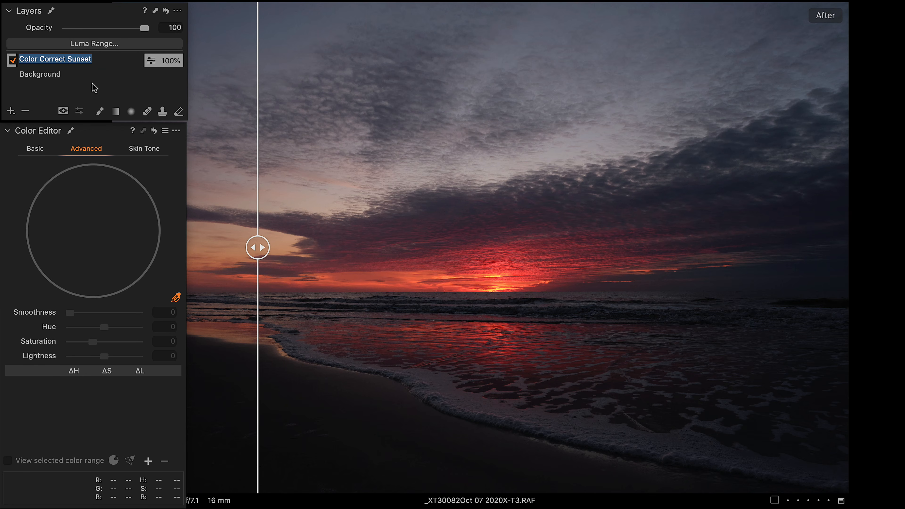
pyautogui.press('Return')
pyautogui.click(89, 78)
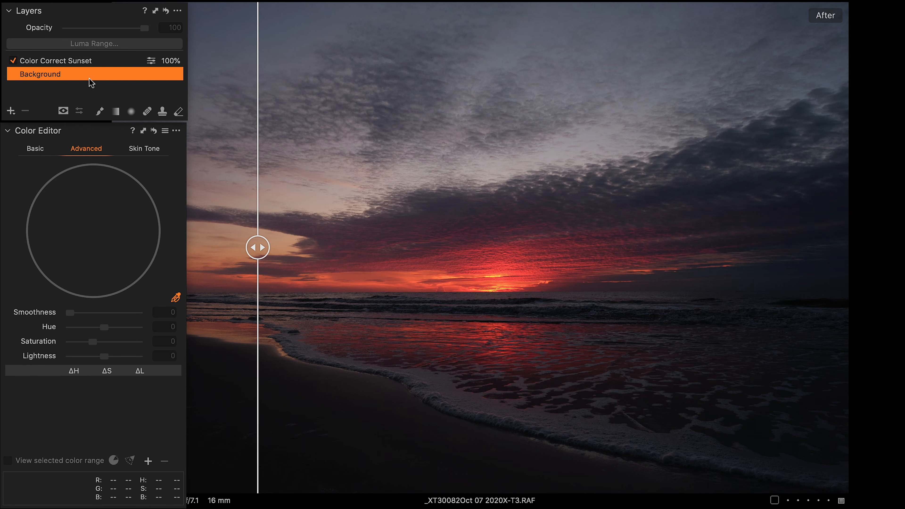
# - Alternate between the Color Correct Sunset and Background layers to compare which layer is being edited
pyautogui.click(89, 63)
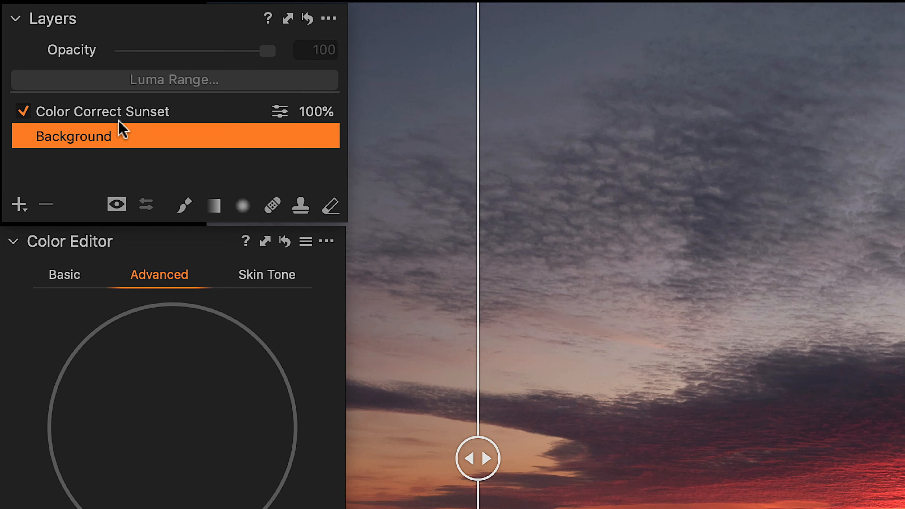
pyautogui.click(125, 120)
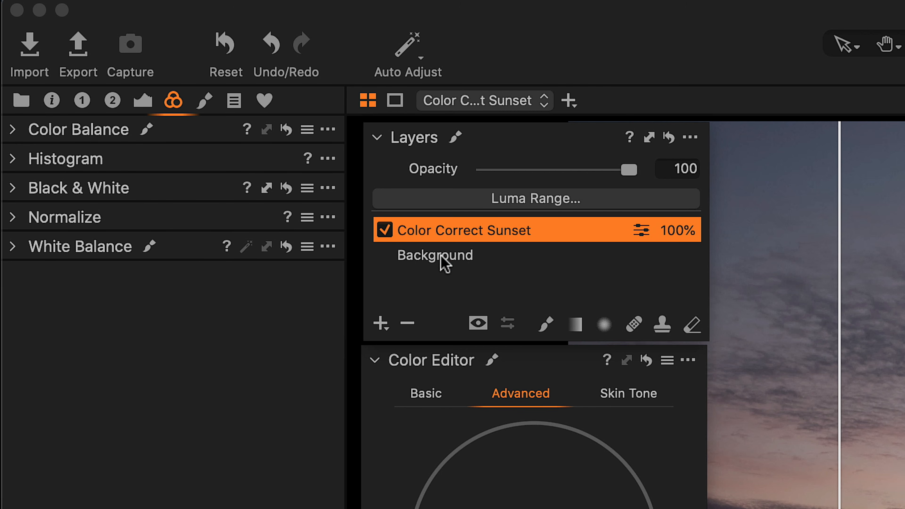
pyautogui.click(443, 263)
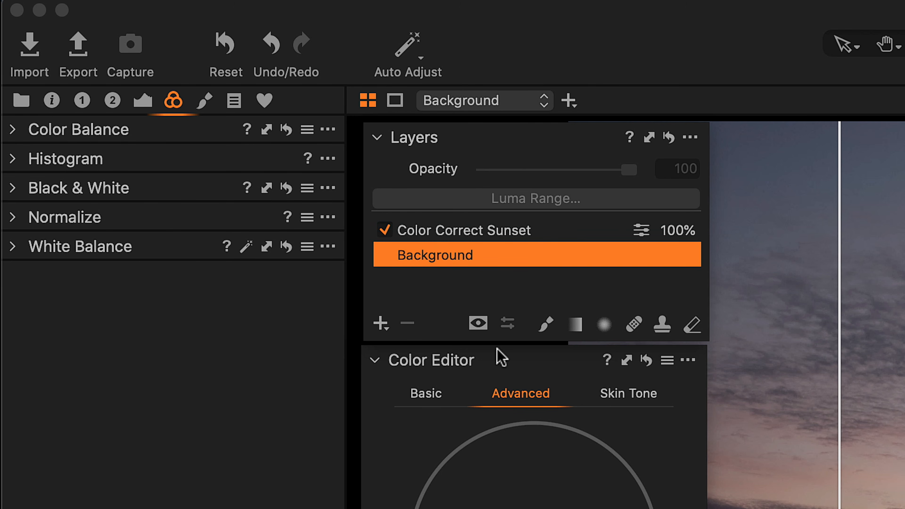
# - On the Color Correct Sunset layer, sample the orange-red glow above the horizon and set its hue to 9.8 and saturation to -22.8
pyautogui.click(557, 230)
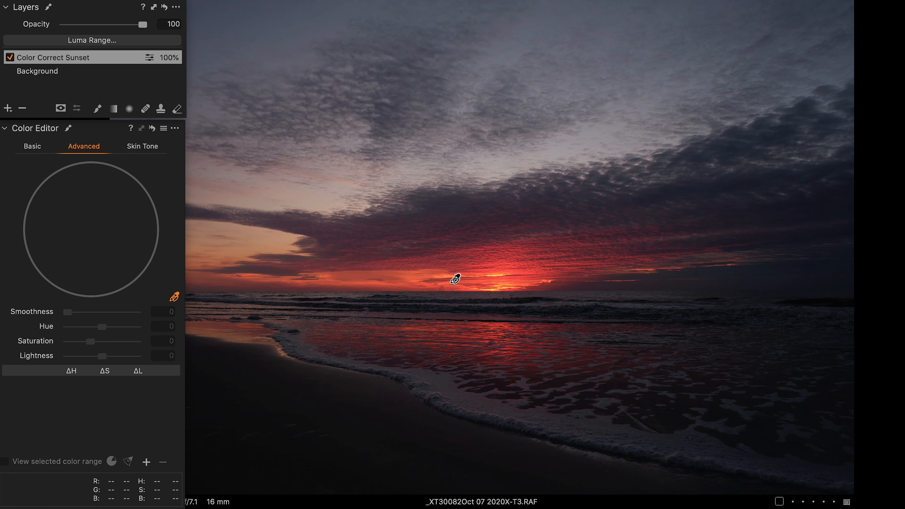
pyautogui.click(452, 283)
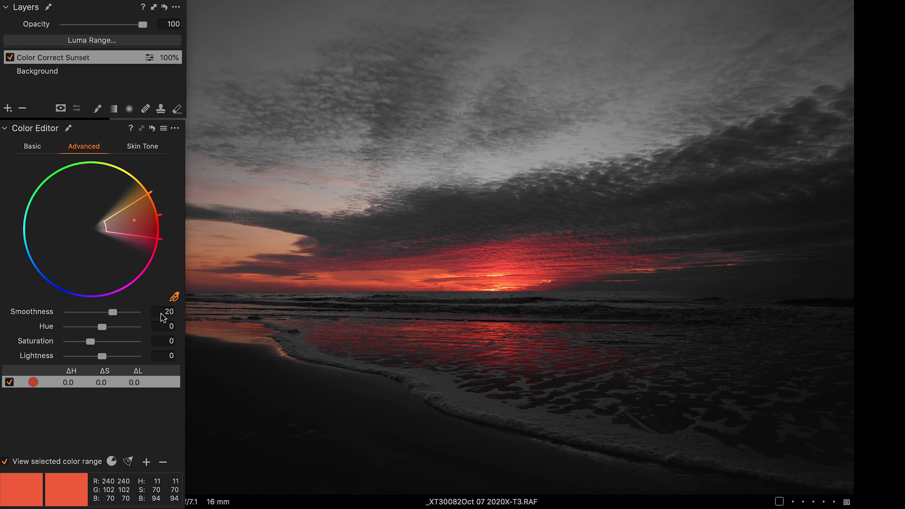
pyautogui.moveTo(104, 330); pyautogui.dragTo(84, 343)
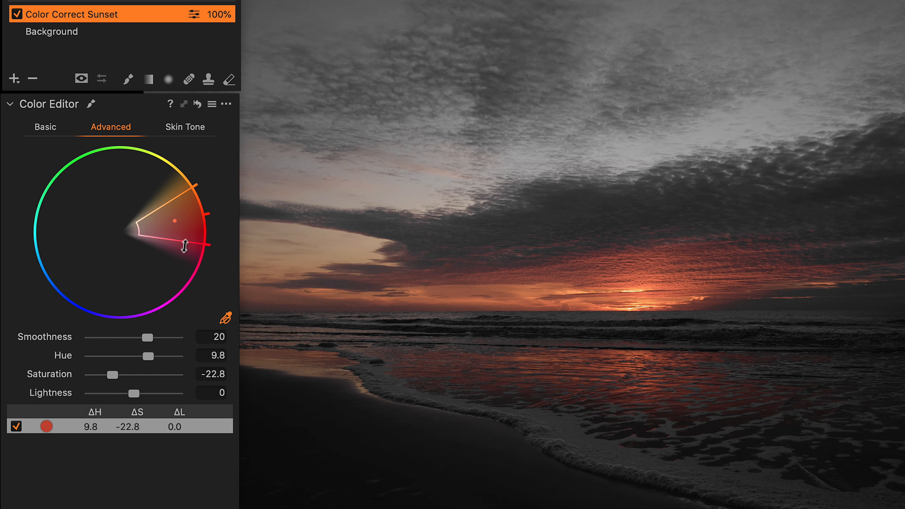
# - Reshape the sampled red range on the color wheel by moving its hue edges and inner saturation limit
pyautogui.moveTo(193, 243); pyautogui.dragTo(182, 278)
pyautogui.moveTo(177, 197); pyautogui.dragTo(157, 182)
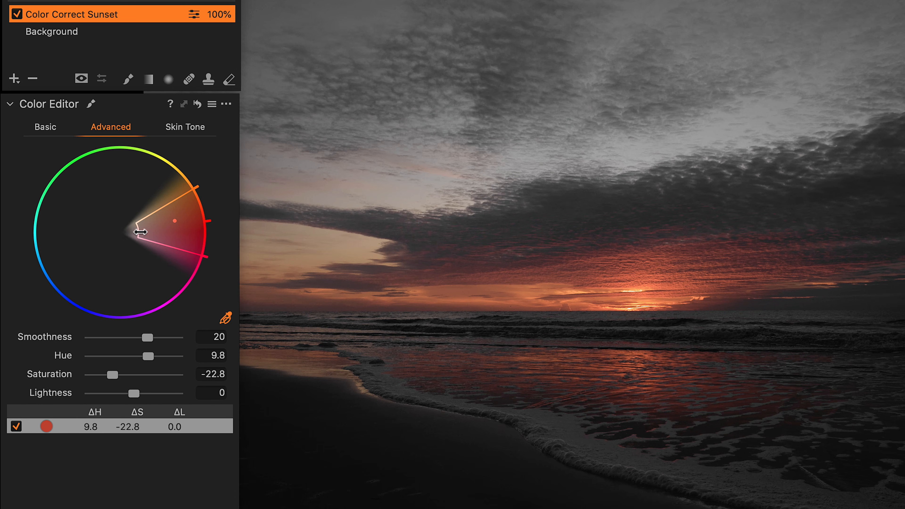
pyautogui.moveTo(140, 232); pyautogui.dragTo(197, 233)
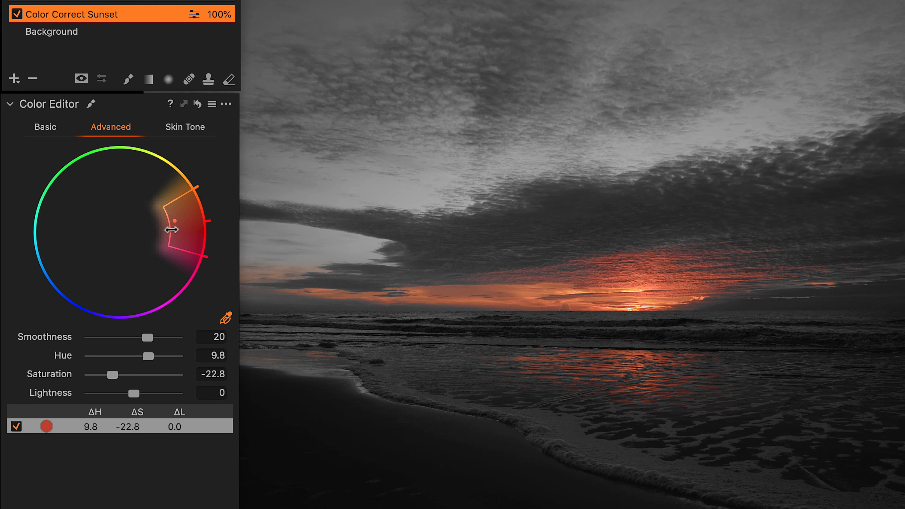
pyautogui.moveTo(167, 230); pyautogui.dragTo(64, 233)
pyautogui.moveTo(206, 233); pyautogui.dragTo(48, 296)
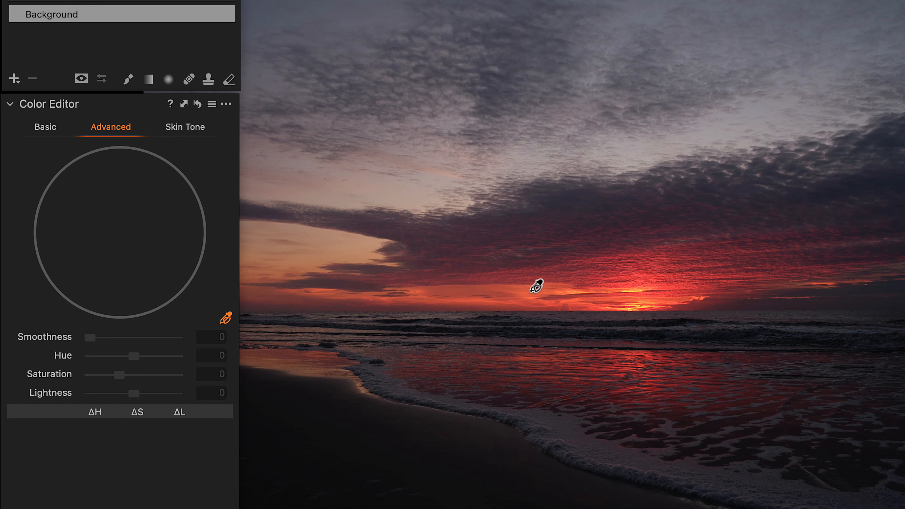
# - Sample the orange glow above the horizon on the Background layer and expand the range to the full saturation span
pyautogui.doubleClick(530, 293)
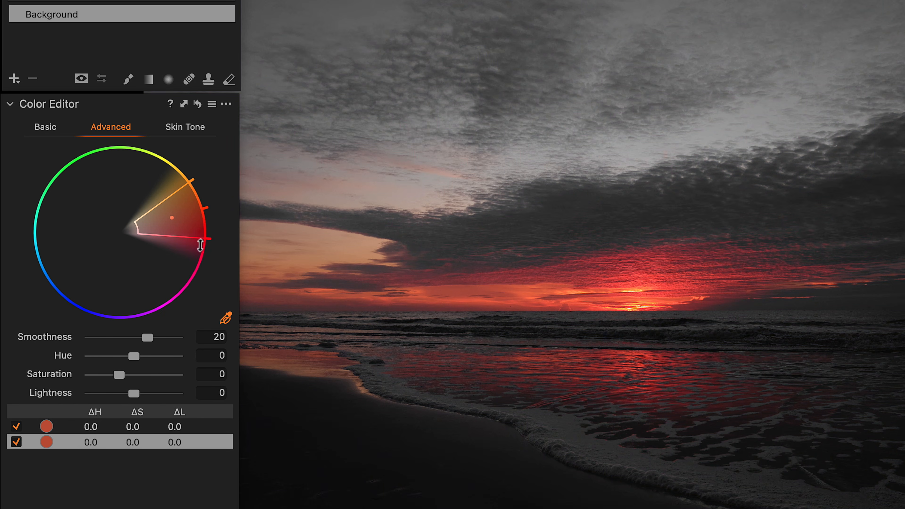
pyautogui.moveTo(142, 223); pyautogui.dragTo(147, 220)
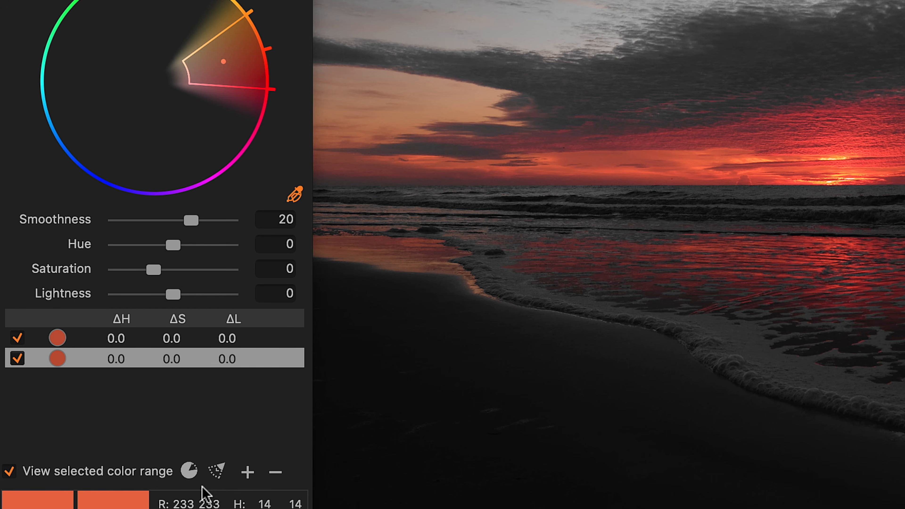
pyautogui.click(217, 472)
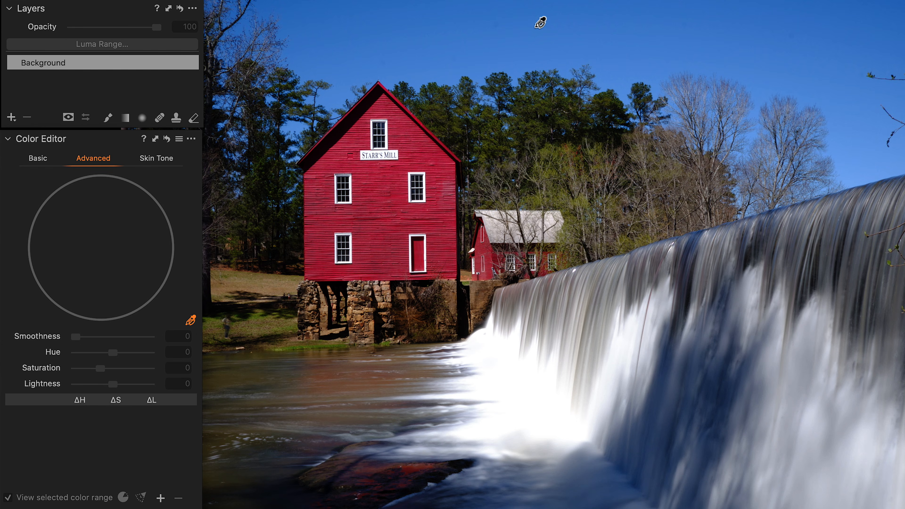
# - On the mill photo, sample the blue sky, lower the range's smoothness to 1 and raise its inner saturation limit
pyautogui.click(537, 26)
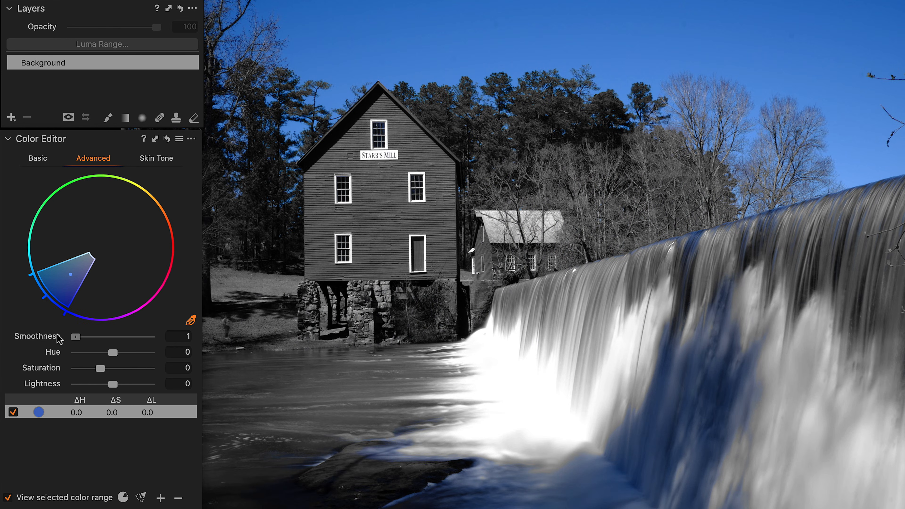
pyautogui.moveTo(75, 336); pyautogui.dragTo(74, 336)
pyautogui.moveTo(46, 270); pyautogui.dragTo(69, 272)
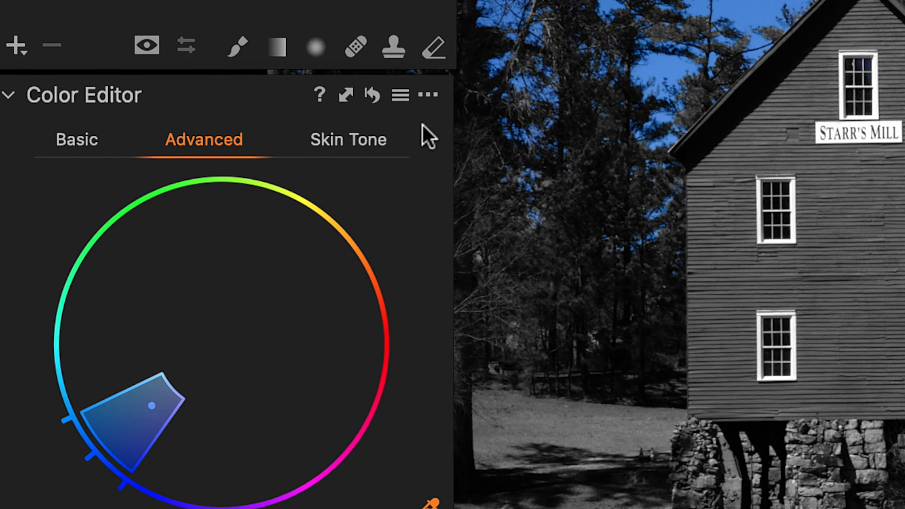
# - Create a masked layer from the sky color selection and name it "Sky Adjustment"
pyautogui.click(429, 95)
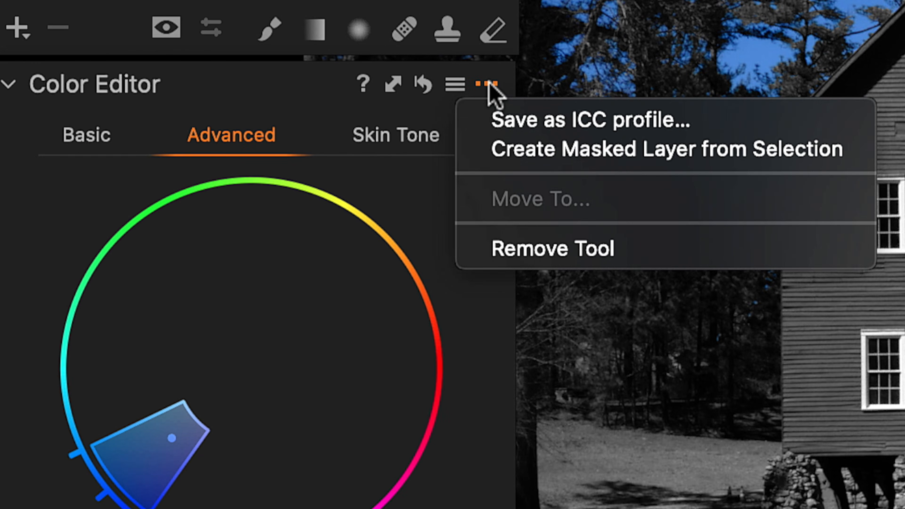
pyautogui.click(531, 148)
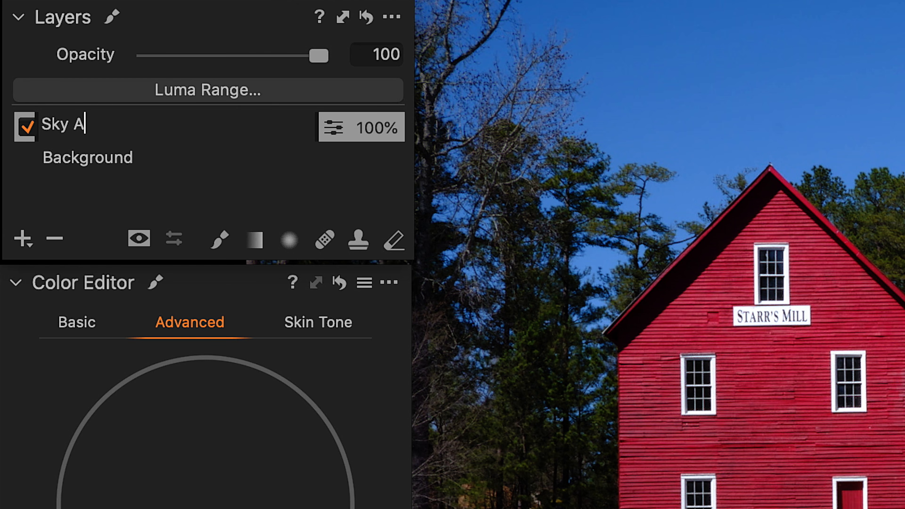
pyautogui.write('djustment')
pyautogui.press('Return')
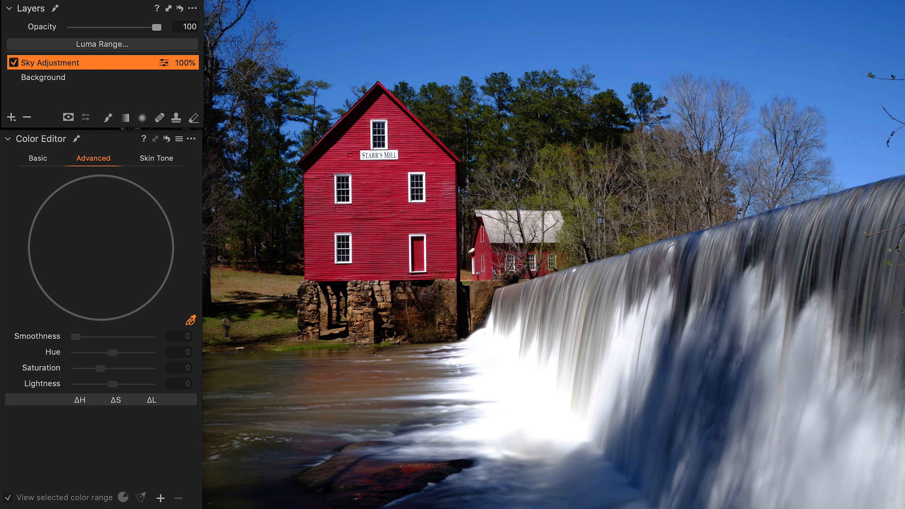
# - Show the Sky Adjustment mask and erase it from the waterfall and the water below with an enlarged eraser
pyautogui.press('m')
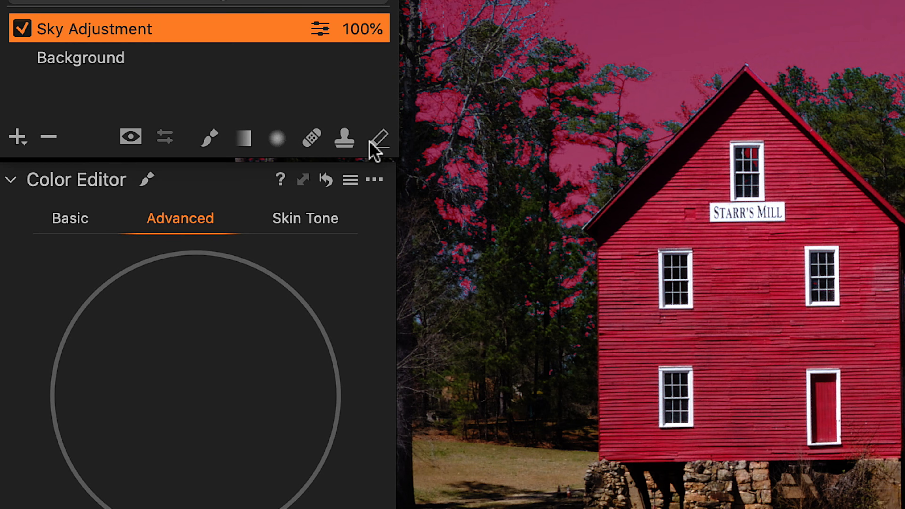
pyautogui.click(371, 143)
pyautogui.press(']')
pyautogui.press(']')
pyautogui.press(']')
pyautogui.press(']')
pyautogui.press(']')
pyautogui.press(']')
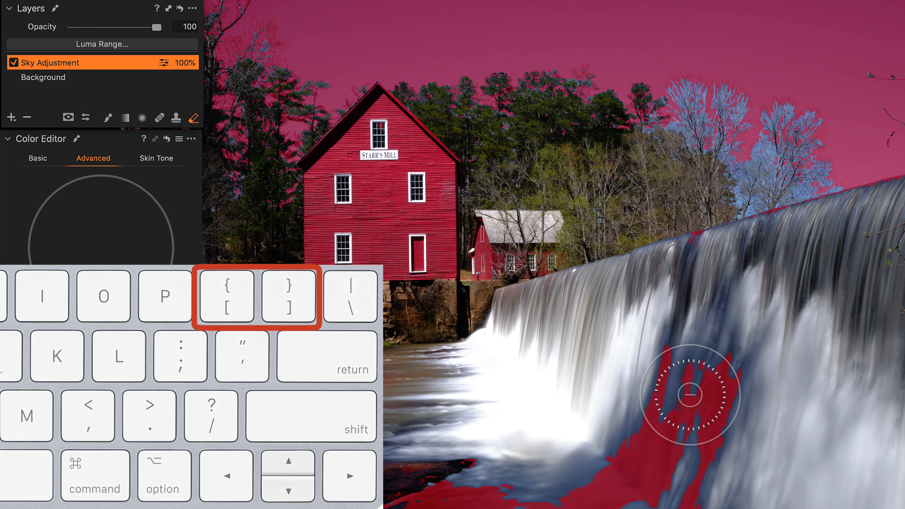
pyautogui.moveTo(693, 394)
pyautogui.mouseDown()
pyautogui.moveTo(619, 508)
pyautogui.moveTo(597, 494)
pyautogui.moveTo(379, 508)
pyautogui.moveTo(633, 500)
pyautogui.moveTo(641, 464)
pyautogui.mouseUp()
# - Resize the eraser and remove the remaining mask along the upper edge of the waterfall
pyautogui.press('[')
pyautogui.press('[')
pyautogui.press('[')
pyautogui.press('[')
pyautogui.press('[')
pyautogui.press('[')
pyautogui.press('[')
pyautogui.press('[')
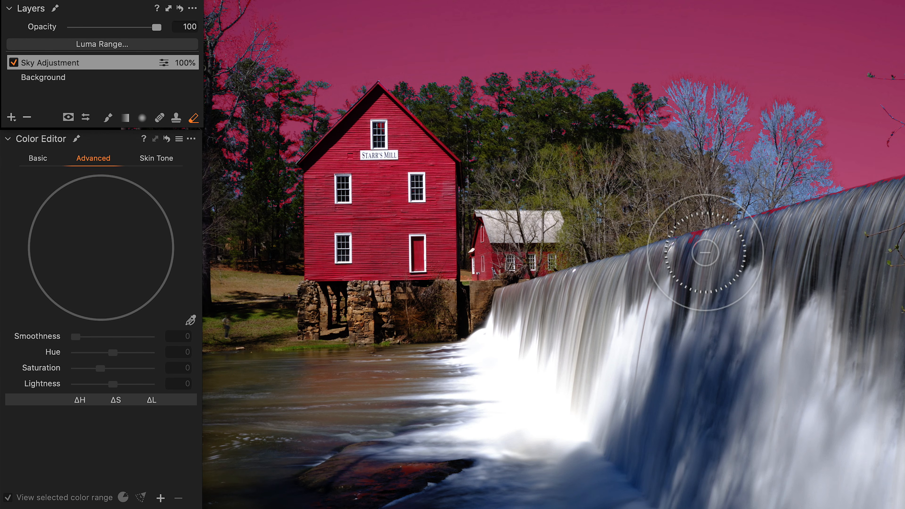
pyautogui.moveTo(699, 242)
pyautogui.mouseDown()
pyautogui.moveTo(879, 202)
pyautogui.moveTo(862, 196)
pyautogui.moveTo(903, 185)
pyautogui.mouseUp()
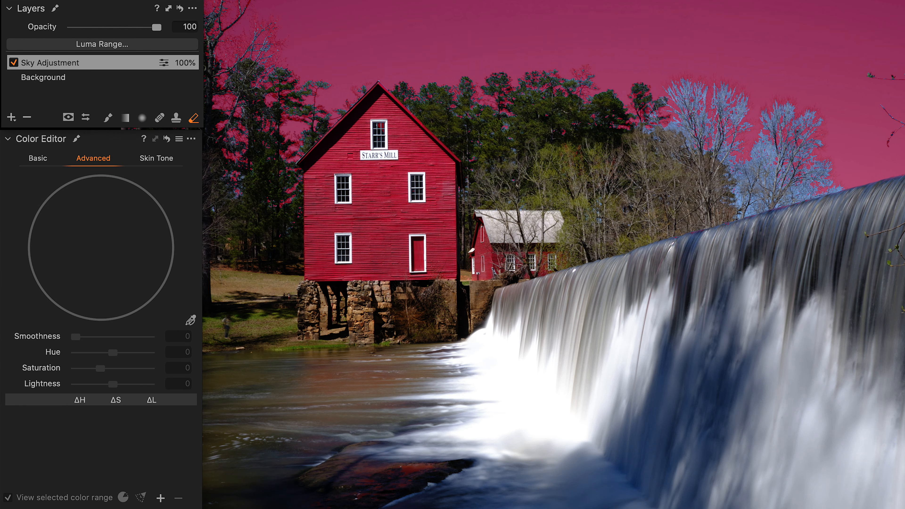
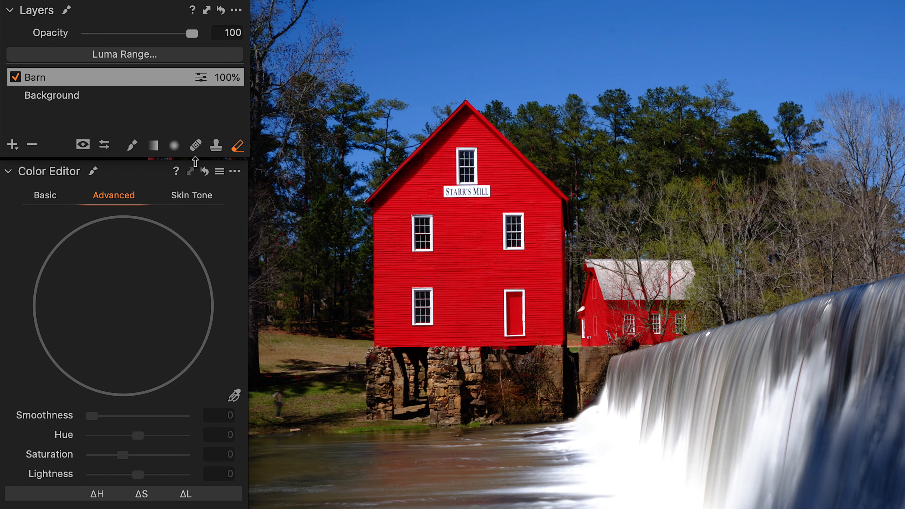
# - Hide the Barn layer's mask and place a floating Curve tool directly below the floating Layers tool
pyautogui.press('m')
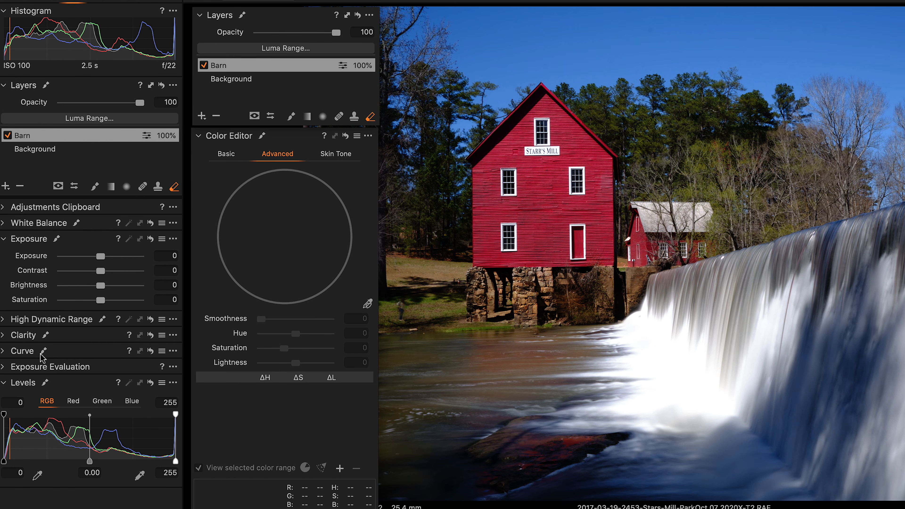
pyautogui.moveTo(22, 351); pyautogui.dragTo(268, 149)
pyautogui.click(202, 140)
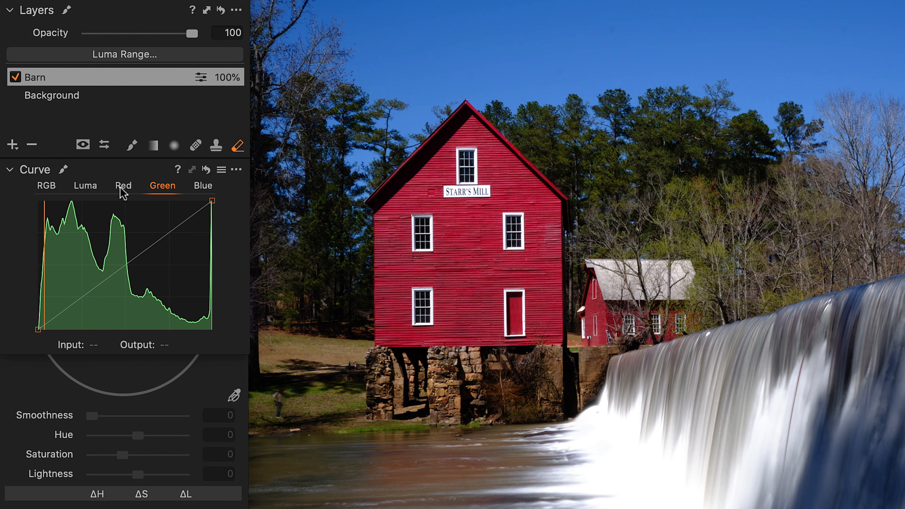
# - On the Barn layer, lower the red curve's midpoint to input 127, output 82, and add a shadow point to the blue curve
pyautogui.click(284, 146)
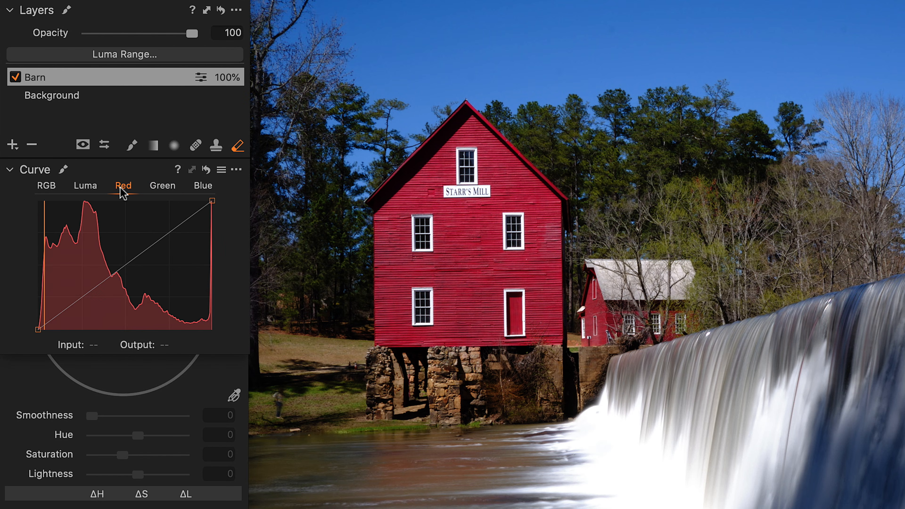
pyautogui.press('v')
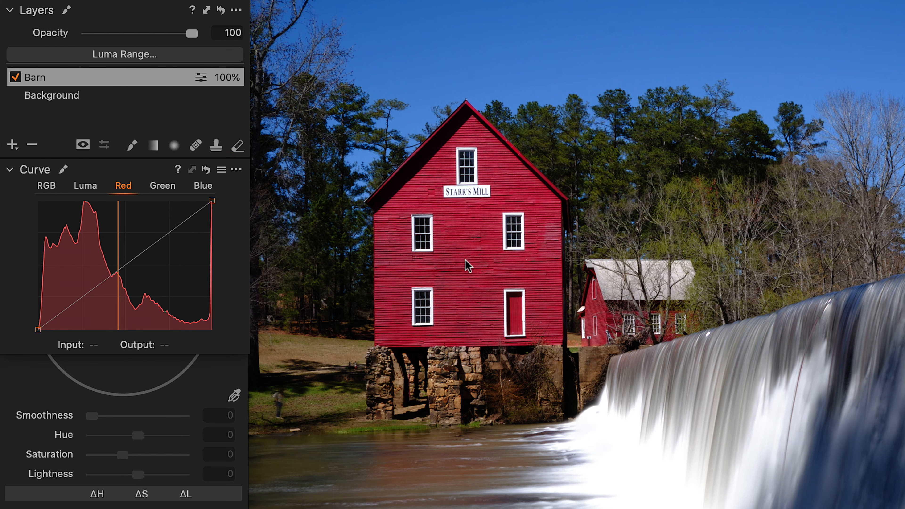
pyautogui.moveTo(116, 275); pyautogui.dragTo(124, 289)
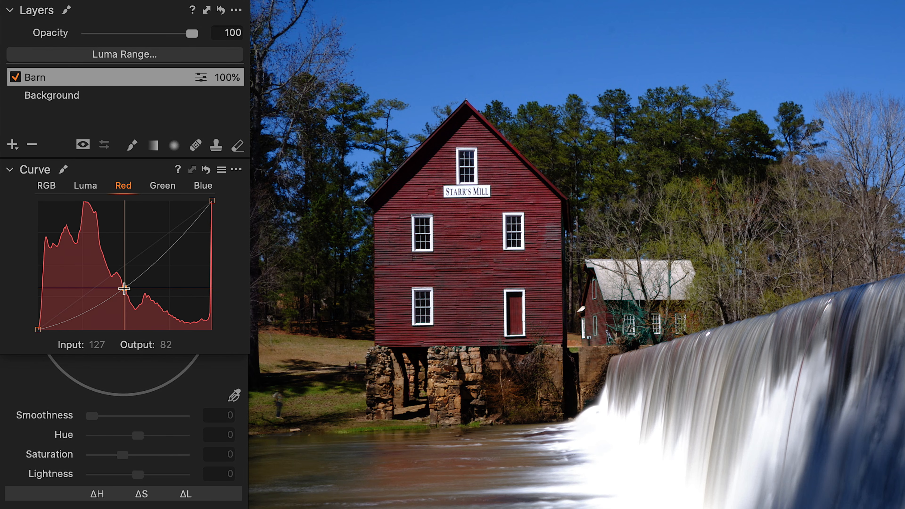
pyautogui.click(207, 187)
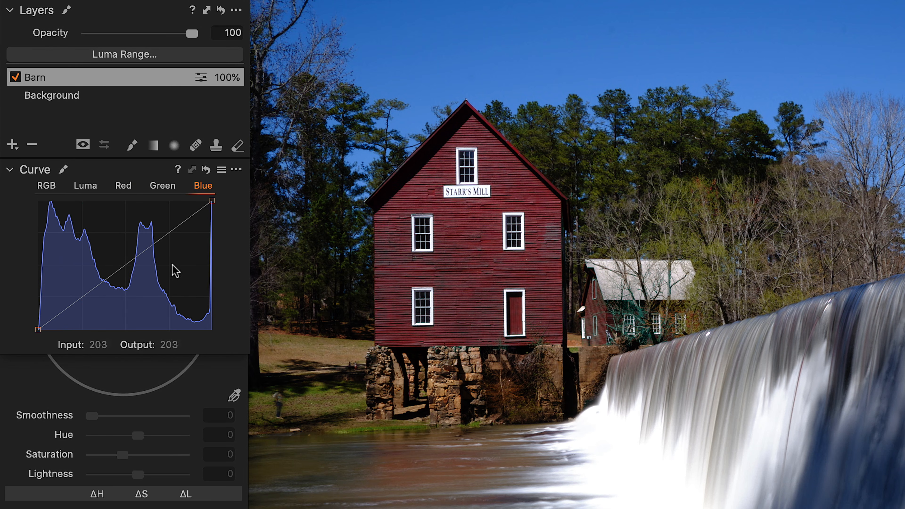
pyautogui.moveTo(62, 313)
pyautogui.mouseDown()
pyautogui.moveTo(58, 294)
pyautogui.moveTo(77, 304)
pyautogui.mouseUp()
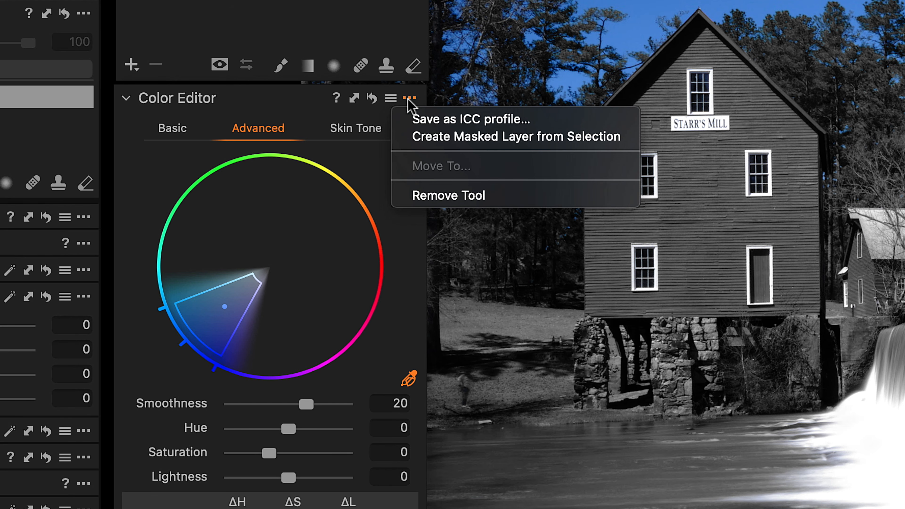
# - Examine the Color Editor's options for saving an ICC profile or creating a masked layer from the sky selection
pyautogui.click(460, 119)
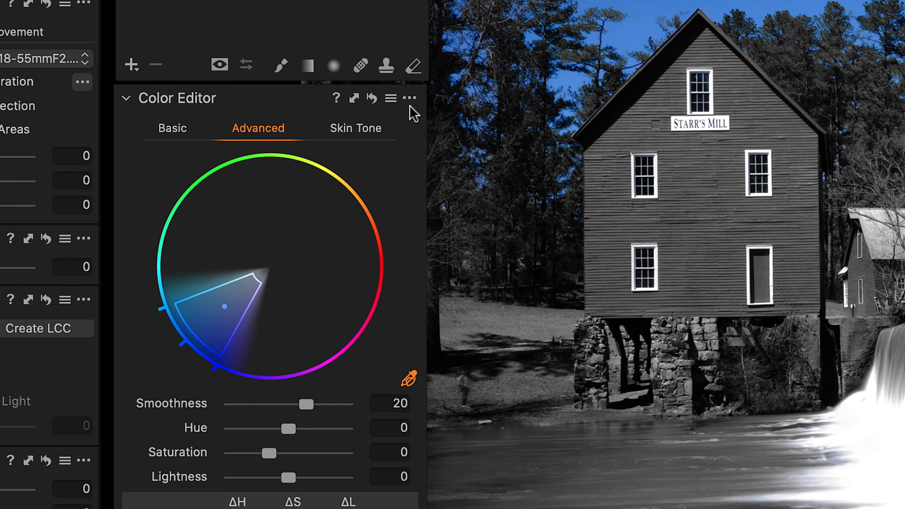
pyautogui.click(410, 98)
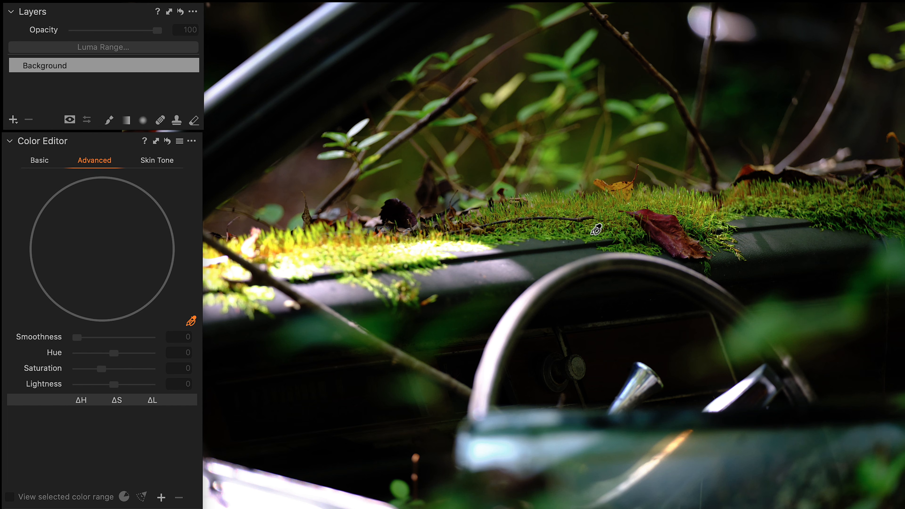
# - On the mossy car photo, sample the green moss on the dashboard and create a masked layer from that color selection
pyautogui.click(608, 236)
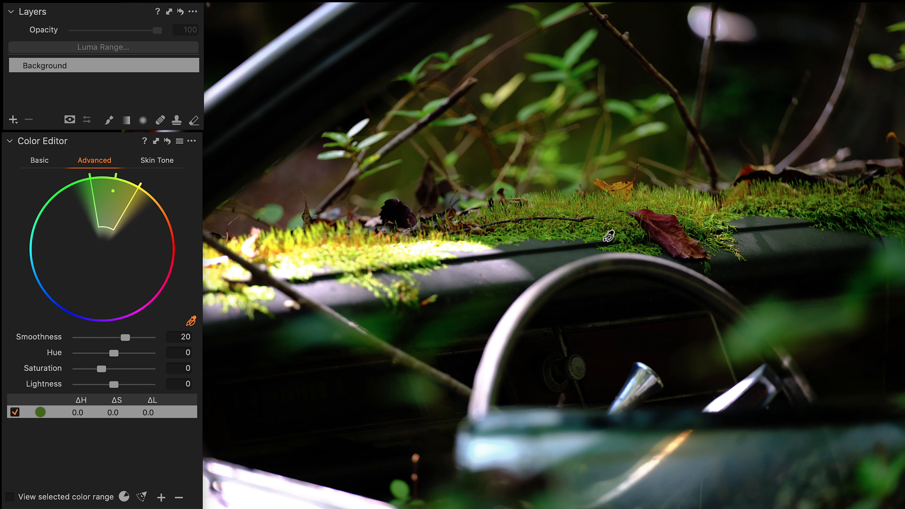
pyautogui.click(11, 497)
pyautogui.click(191, 140)
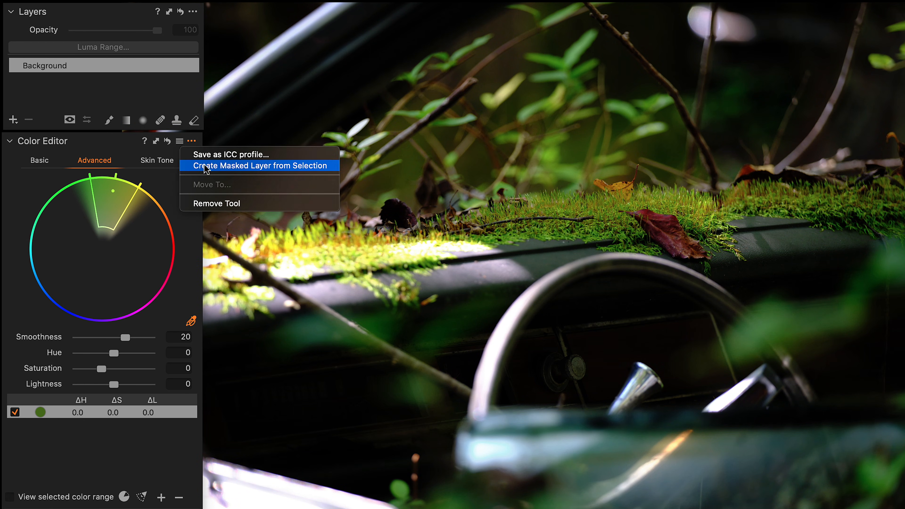
pyautogui.click(207, 167)
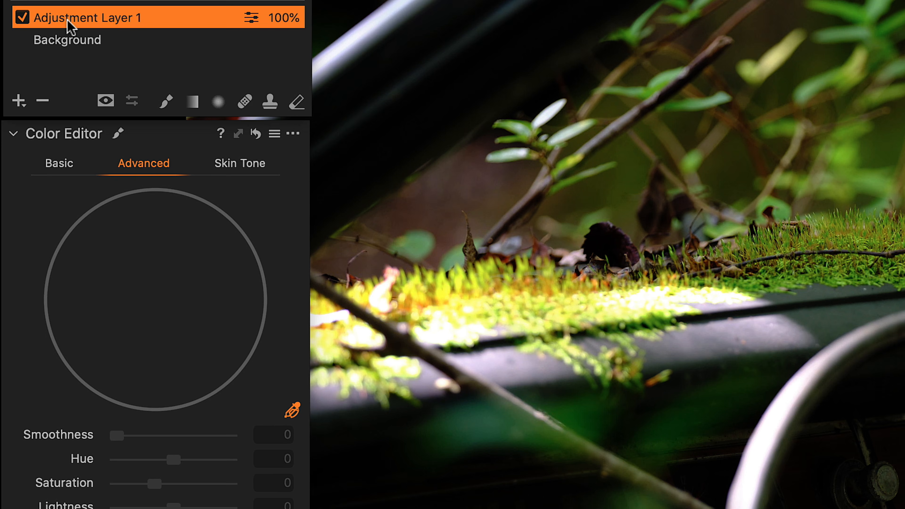
# - Rename the new masked adjustment layer "Moss"
pyautogui.doubleClick(45, 67)
pyautogui.write('Moss')
pyautogui.press('Return')
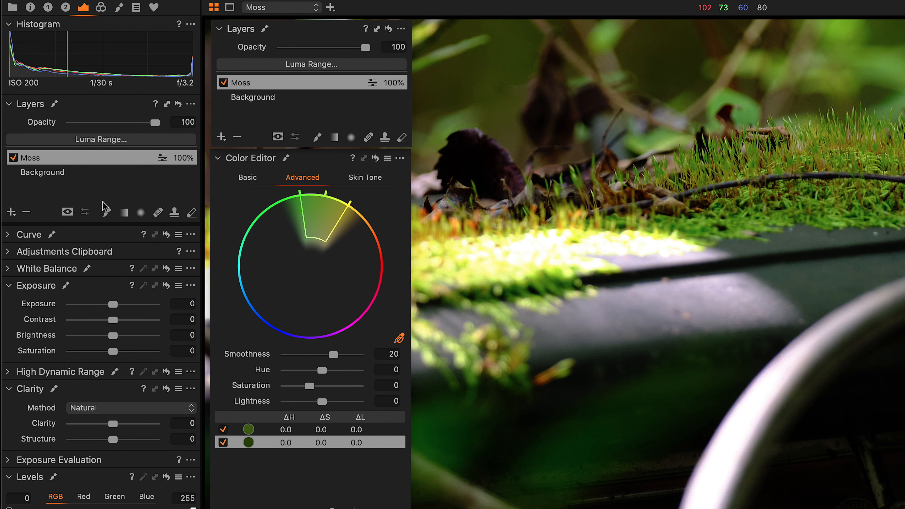
# - Float the Clarity tool over the photo and raise the Moss layer's Clarity as far as 100 before easing it back
pyautogui.moveTo(89, 389); pyautogui.dragTo(378, 158)
pyautogui.moveTo(281, 160); pyautogui.dragTo(511, 148)
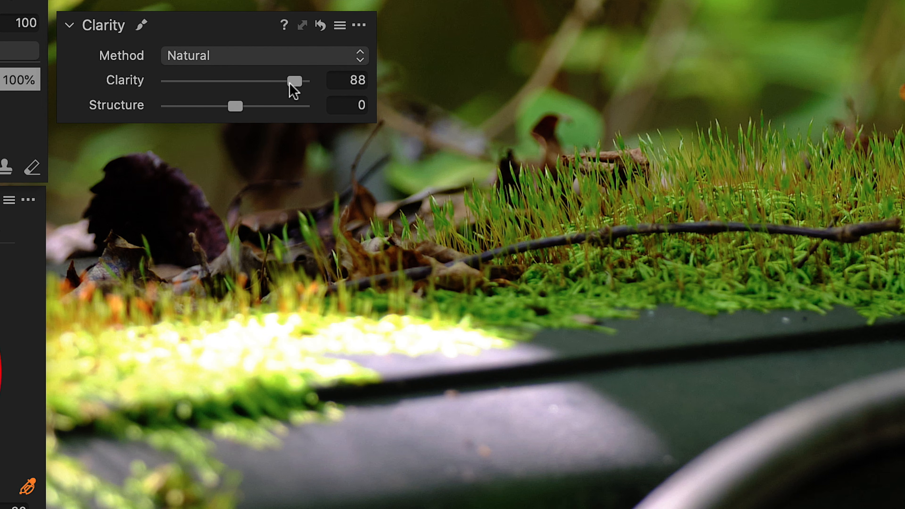
pyautogui.moveTo(290, 82); pyautogui.dragTo(313, 116)
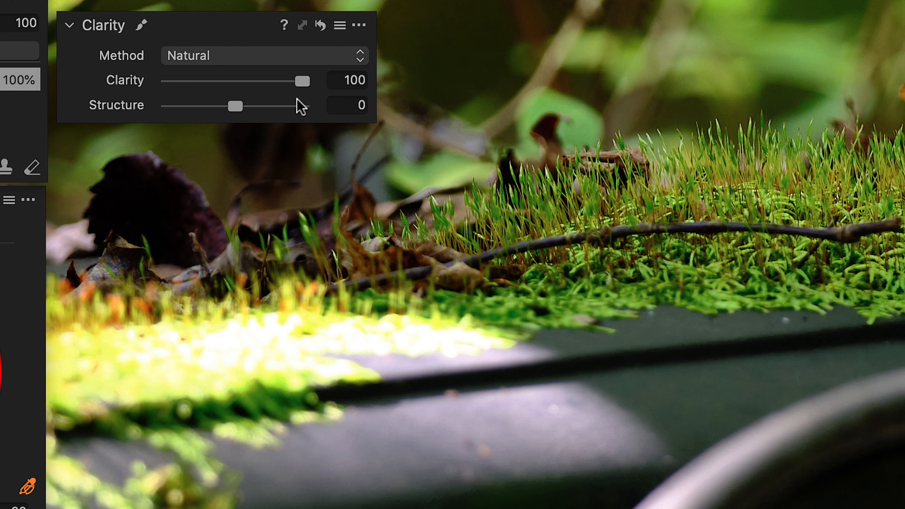
pyautogui.moveTo(299, 85); pyautogui.dragTo(271, 86)
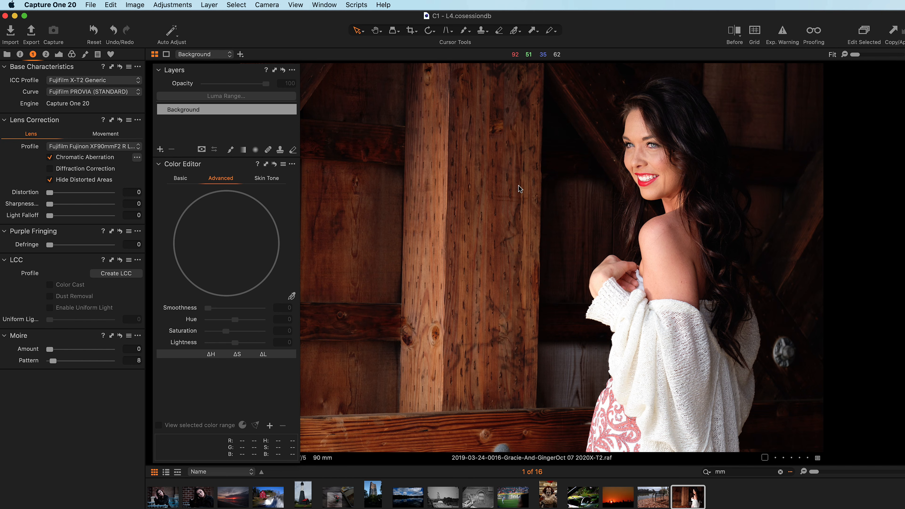
# - Switch the Color Editor to Skin Tone mode on the portrait and sample the skin on the model's cheek
pyautogui.press('super+alt+0')
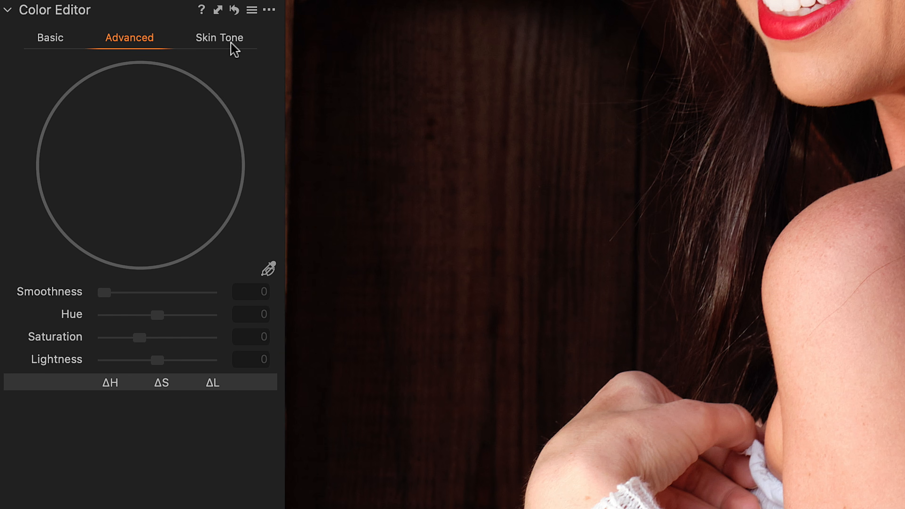
pyautogui.click(231, 40)
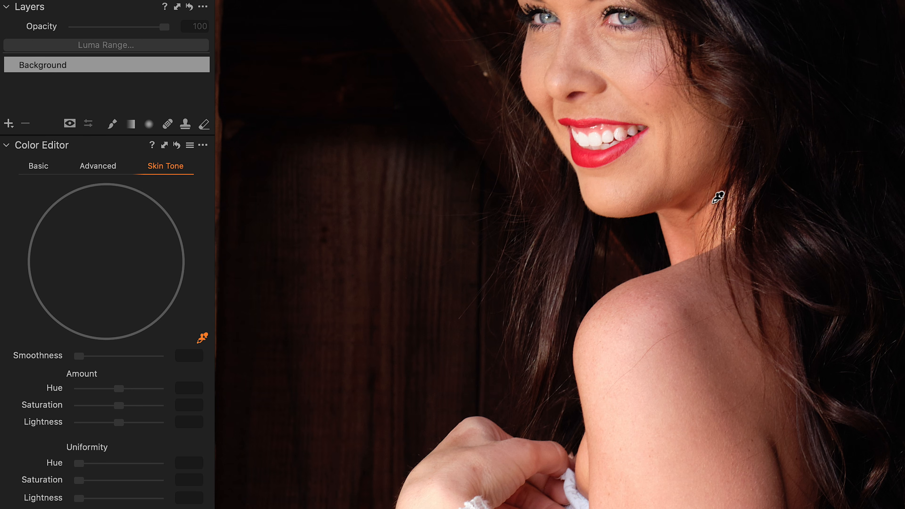
pyautogui.click(679, 166)
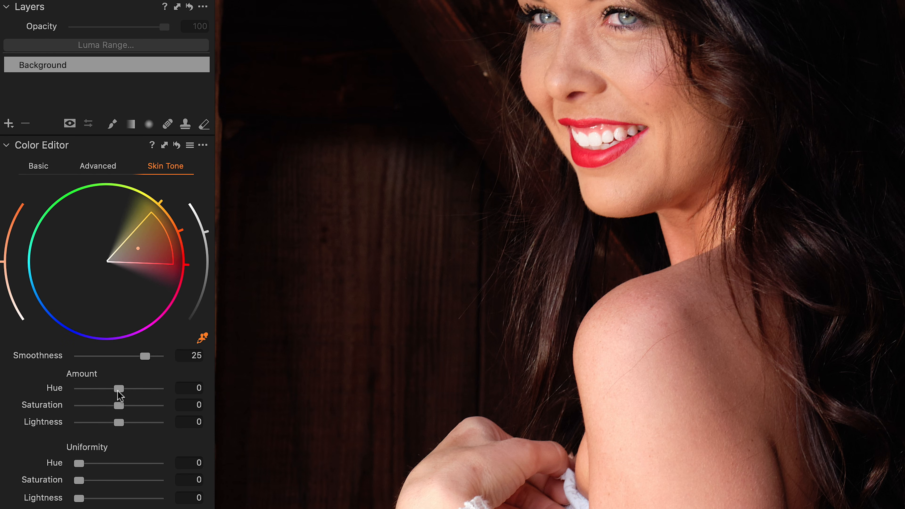
# - Try extreme skin tone Amount values, with Hue at -5 and Saturation at 30, and reset Saturation to 0
pyautogui.moveTo(113, 387); pyautogui.dragTo(162, 409)
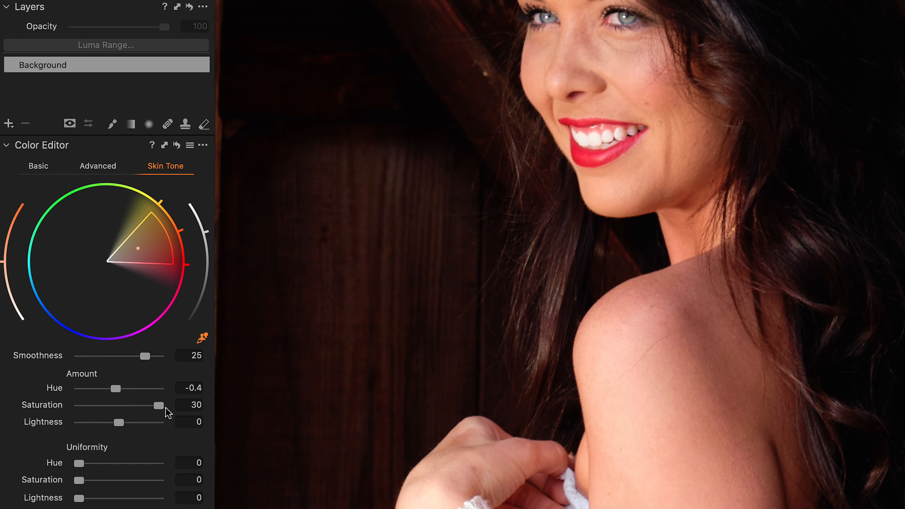
pyautogui.moveTo(115, 389); pyautogui.dragTo(81, 394)
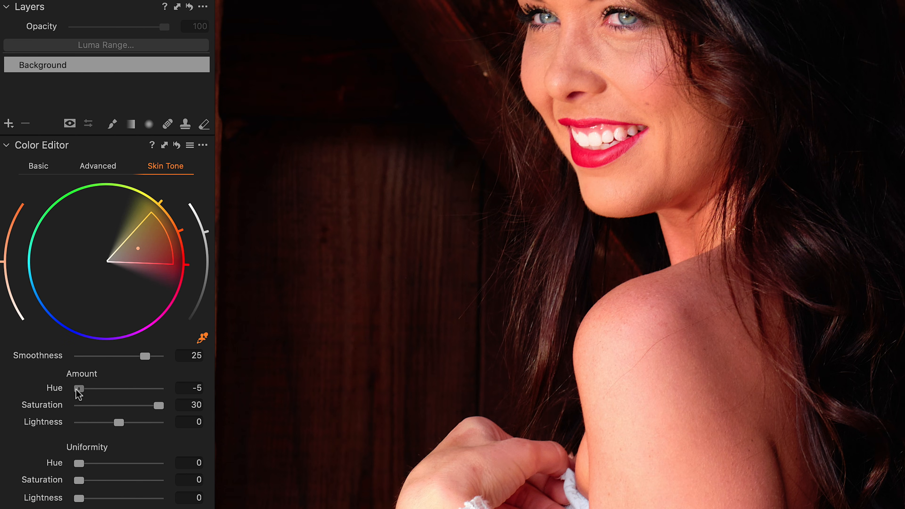
pyautogui.moveTo(114, 397); pyautogui.dragTo(188, 398)
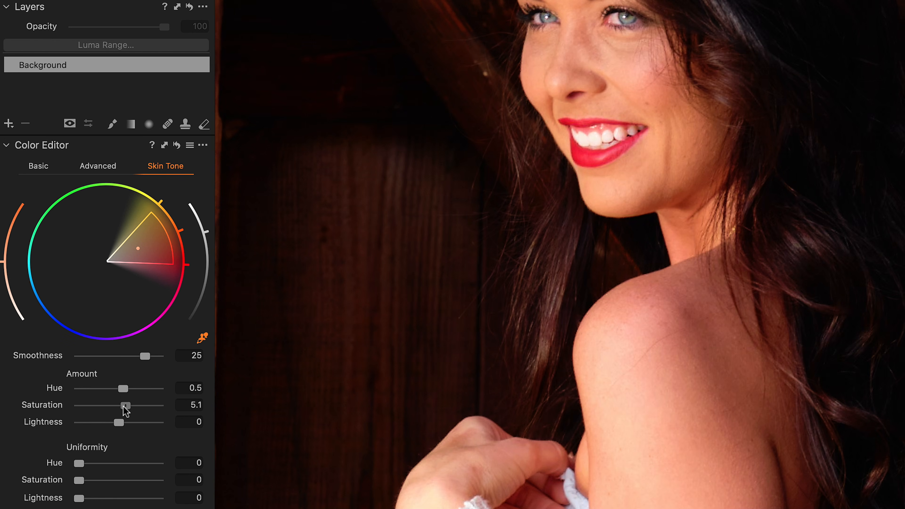
pyautogui.moveTo(125, 406); pyautogui.dragTo(171, 409)
pyautogui.doubleClick(122, 407)
pyautogui.click(160, 407)
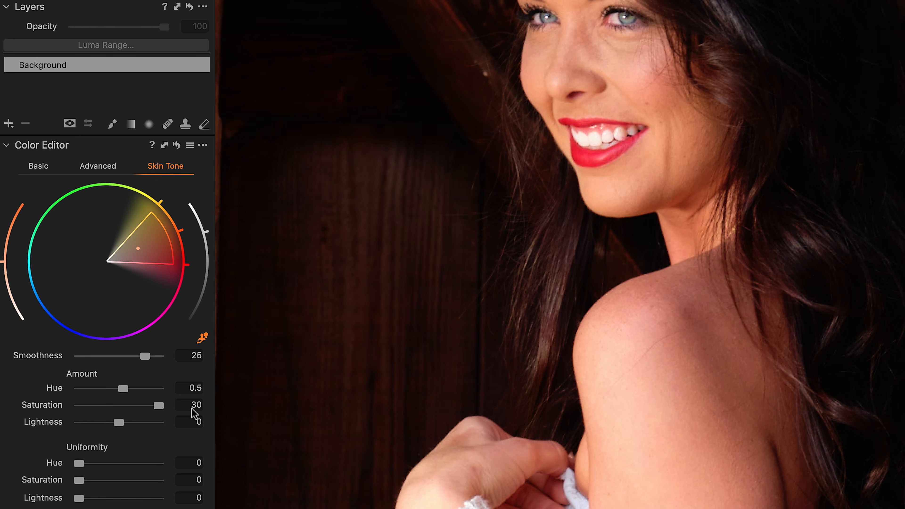
pyautogui.doubleClick(160, 406)
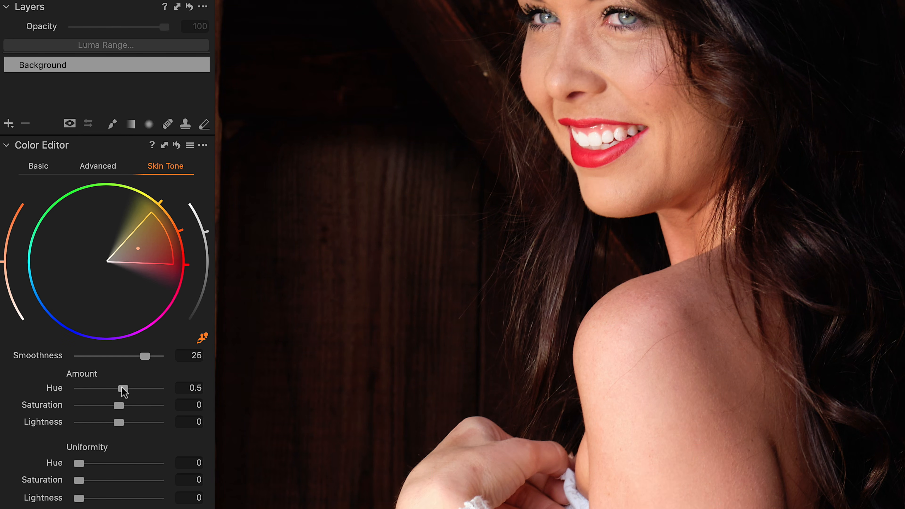
# - Set the skin tone Amount to Hue 1.6 and Saturation 8.3, and Uniformity to Hue 44, Saturation 27.4 and Lightness 6.9
pyautogui.moveTo(125, 392); pyautogui.dragTo(132, 392)
pyautogui.moveTo(119, 422); pyautogui.dragTo(132, 407)
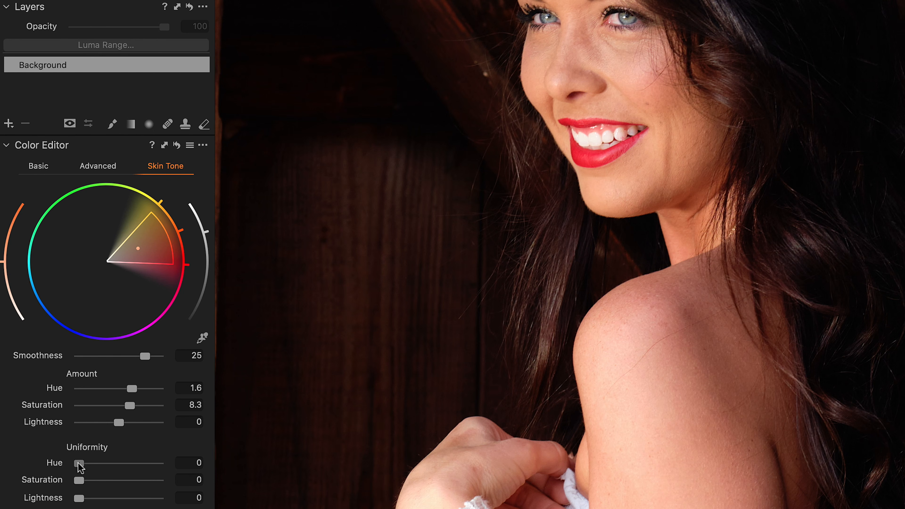
pyautogui.moveTo(103, 465); pyautogui.dragTo(193, 465)
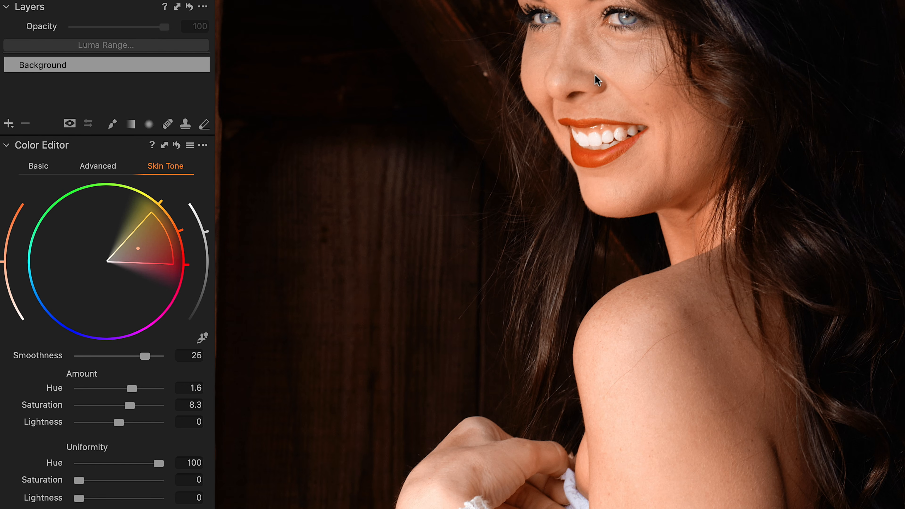
pyautogui.moveTo(159, 464); pyautogui.dragTo(113, 465)
pyautogui.moveTo(78, 480); pyautogui.dragTo(84, 502)
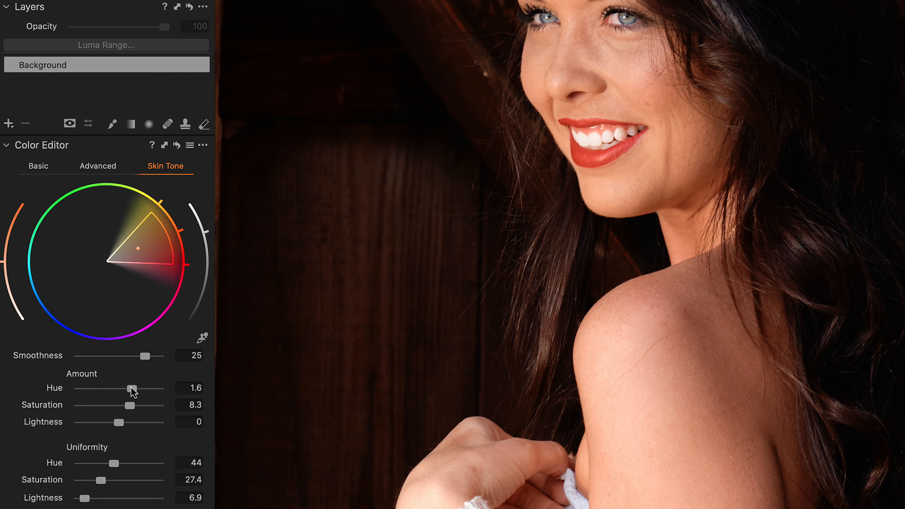
# - Set the skin tone Amount to Hue 0.6 and Saturation 13.2 and check the effect on the face and shoulder
pyautogui.moveTo(102, 389); pyautogui.dragTo(99, 390)
pyautogui.moveTo(154, 390); pyautogui.dragTo(79, 390)
pyautogui.moveTo(84, 392); pyautogui.dragTo(144, 396)
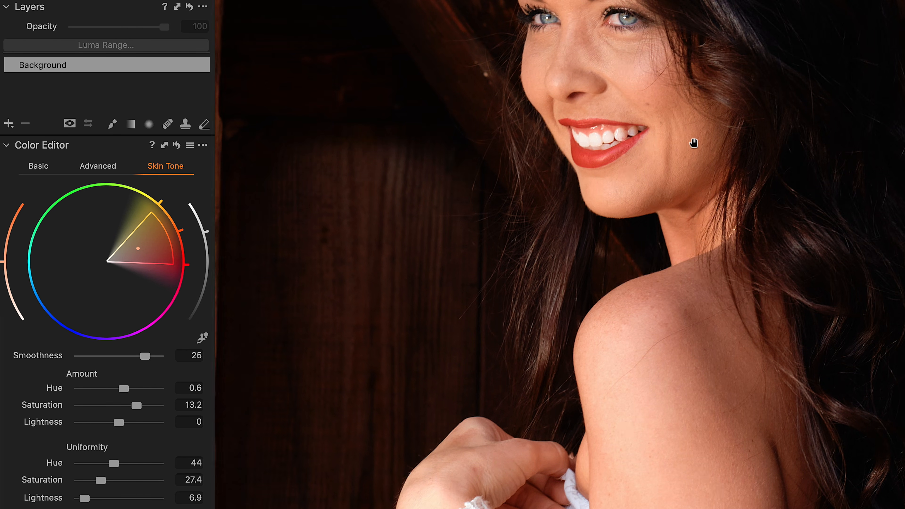
pyautogui.moveTo(691, 137); pyautogui.dragTo(696, 224)
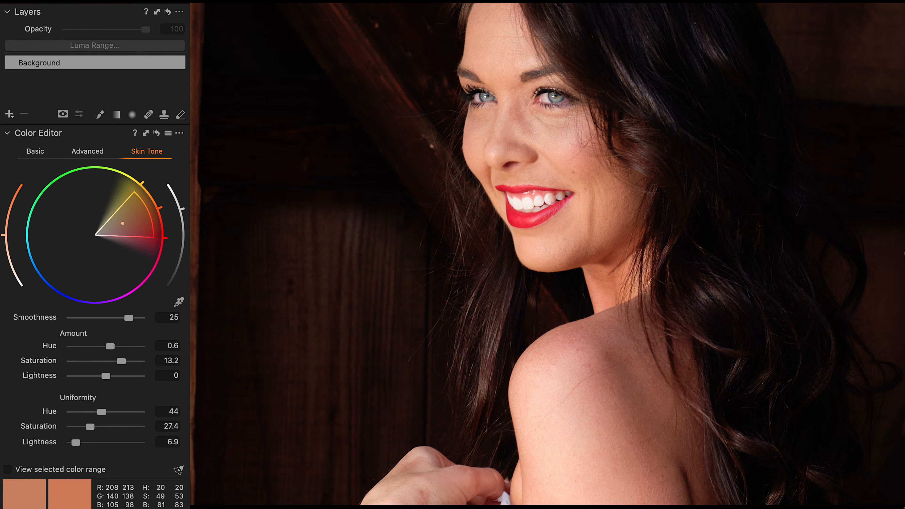
pyautogui.moveTo(901, 251); pyautogui.dragTo(262, 203)
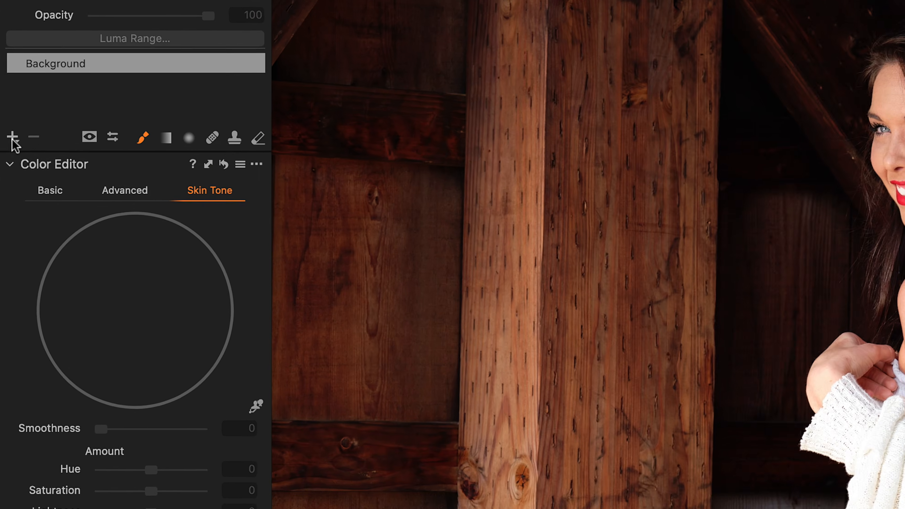
# - Create a new empty adjustment layer and name it "Model"
pyautogui.click(10, 115)
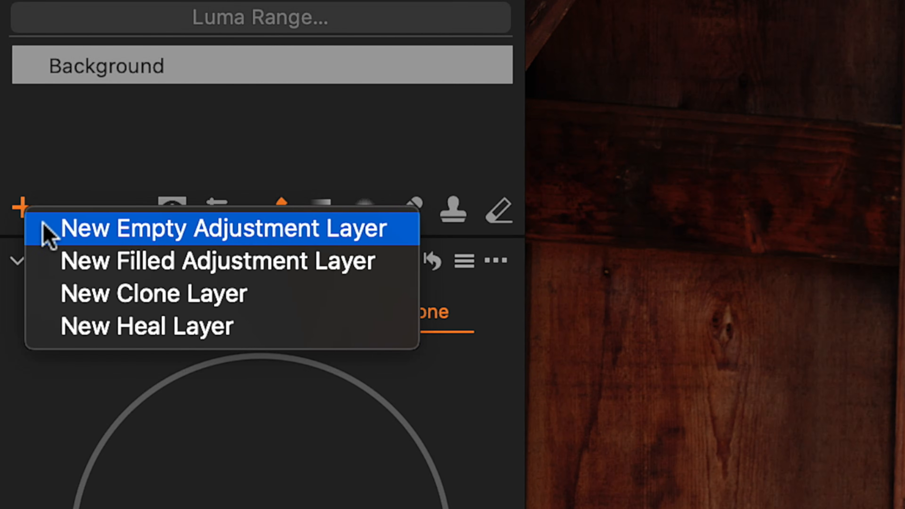
pyautogui.click(141, 221)
pyautogui.doubleClick(135, 63)
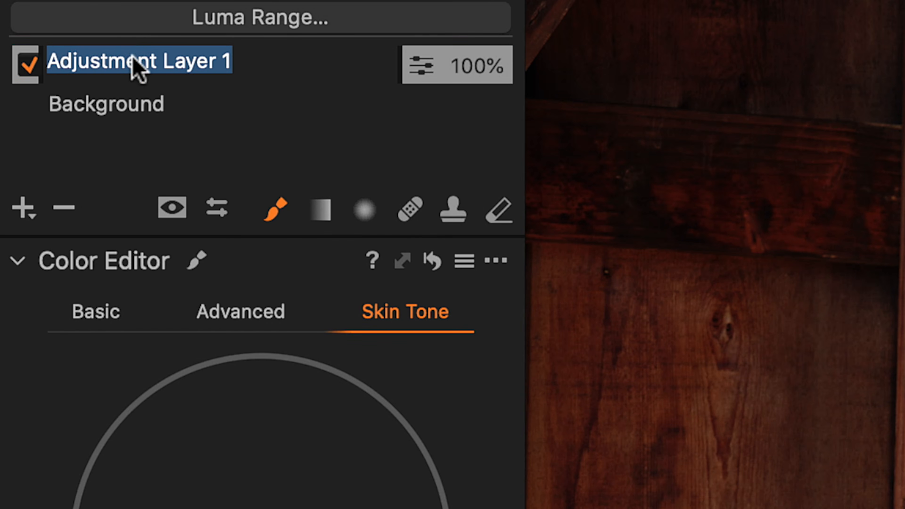
pyautogui.write('Model')
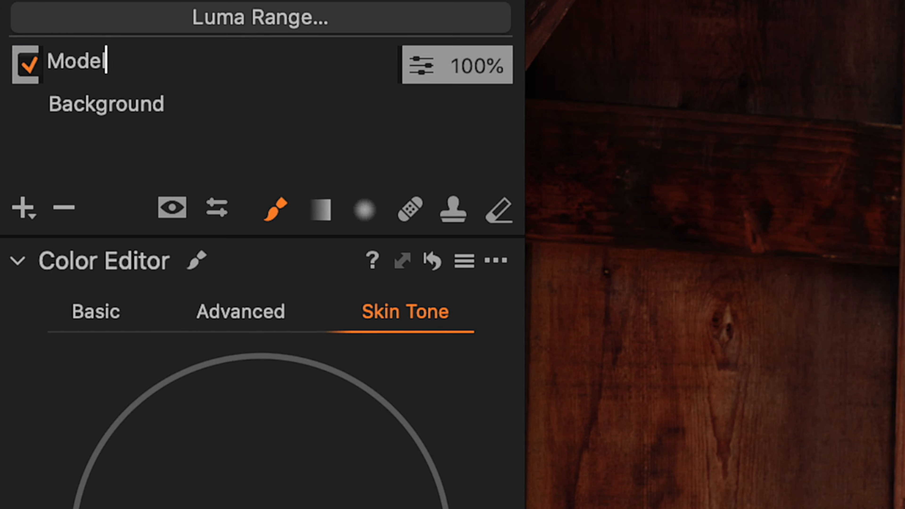
pyautogui.press('Return')
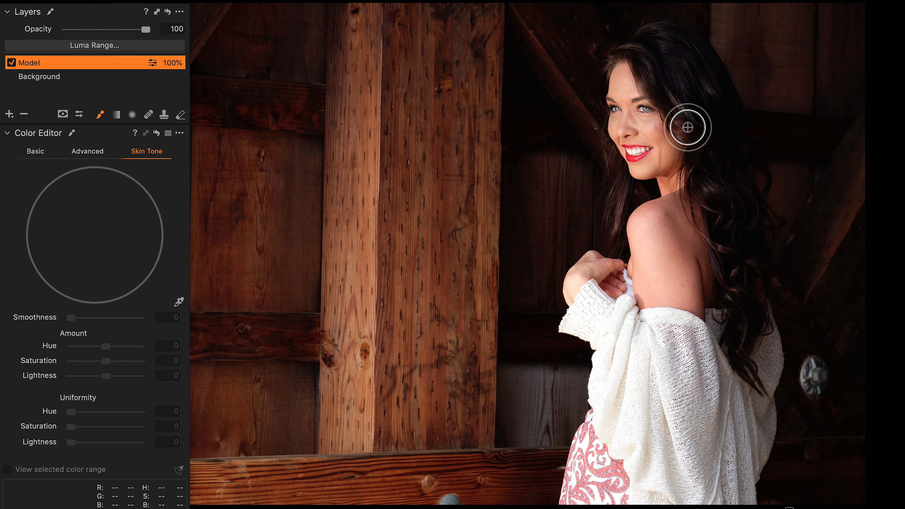
# - Brush a mask outline around the model's face, shoulder and hand on the Model layer and fill it
pyautogui.moveTo(686, 126); pyautogui.dragTo(695, 164)
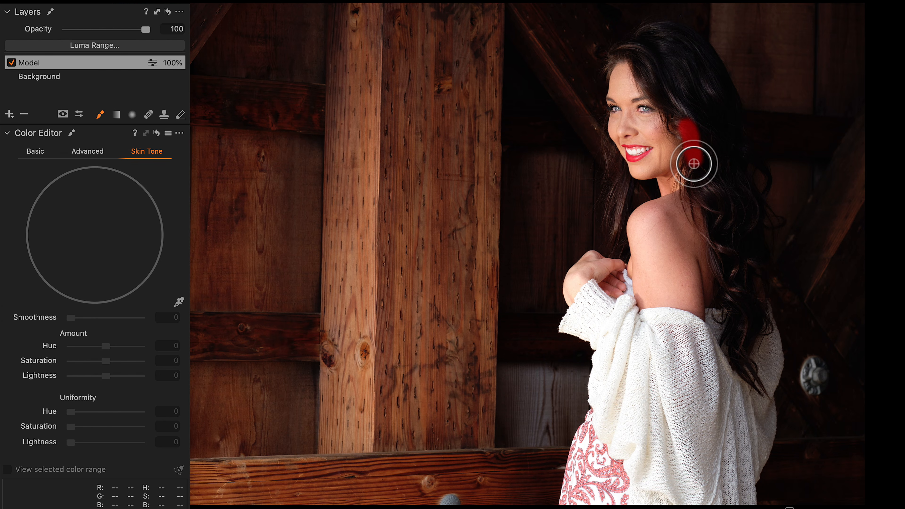
pyautogui.moveTo(695, 164)
pyautogui.mouseDown()
pyautogui.moveTo(711, 199)
pyautogui.moveTo(725, 310)
pyautogui.moveTo(718, 324)
pyautogui.moveTo(665, 333)
pyautogui.moveTo(558, 312)
pyautogui.moveTo(565, 259)
pyautogui.moveTo(588, 243)
pyautogui.moveTo(616, 252)
pyautogui.moveTo(627, 201)
pyautogui.moveTo(653, 187)
pyautogui.moveTo(616, 169)
pyautogui.moveTo(598, 130)
pyautogui.moveTo(592, 92)
pyautogui.moveTo(601, 72)
pyautogui.moveTo(687, 131)
pyautogui.mouseUp()
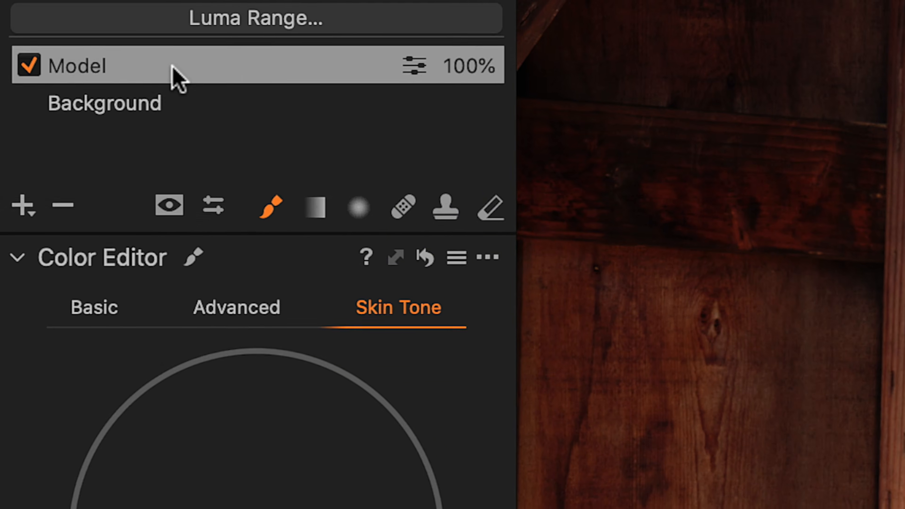
pyautogui.rightClick(85, 64)
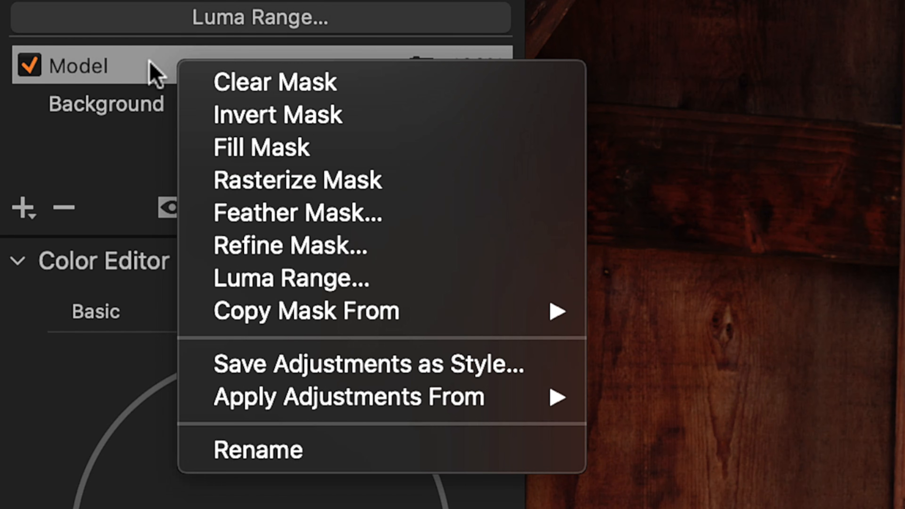
pyautogui.click(240, 157)
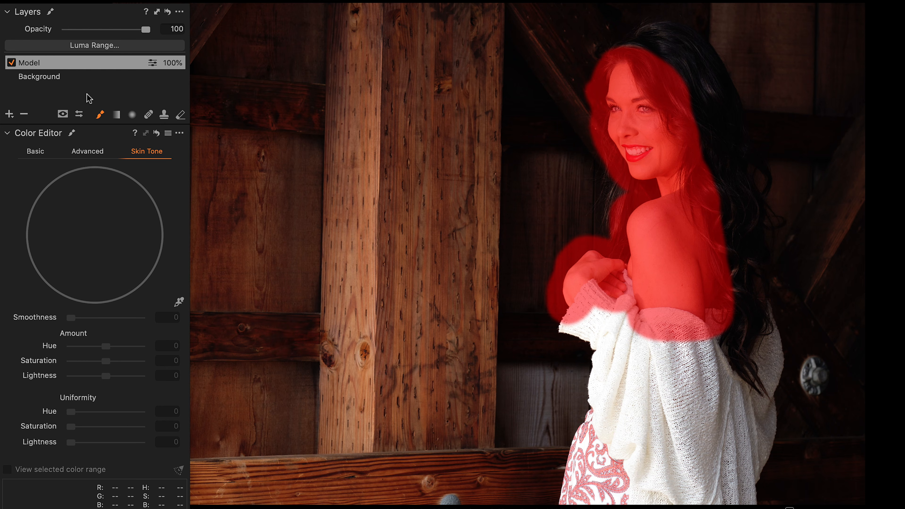
# - Refine the Model layer's mask to follow the edges of the skin and hair
pyautogui.rightClick(71, 67)
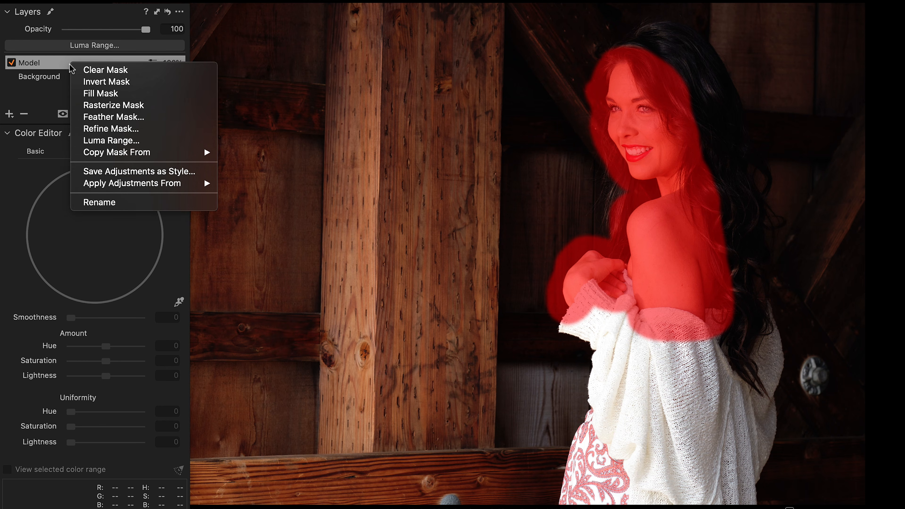
pyautogui.click(102, 131)
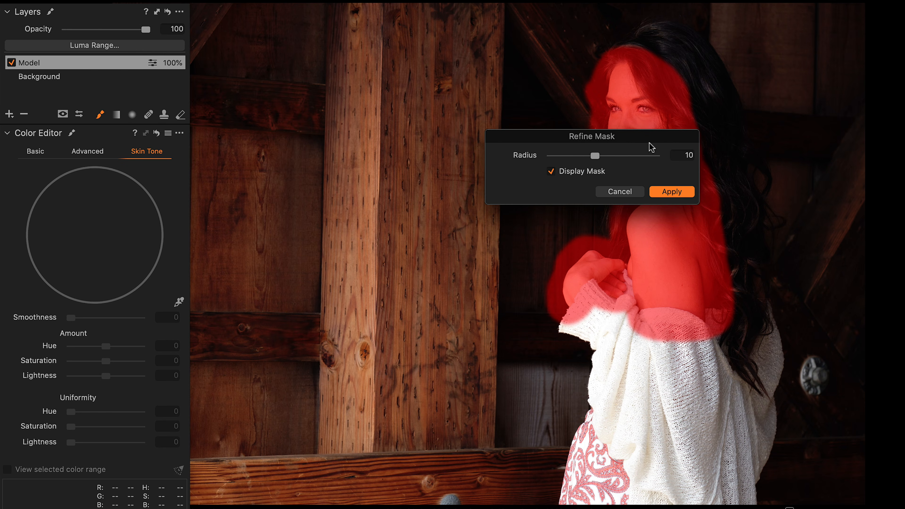
pyautogui.moveTo(643, 137); pyautogui.dragTo(457, 73)
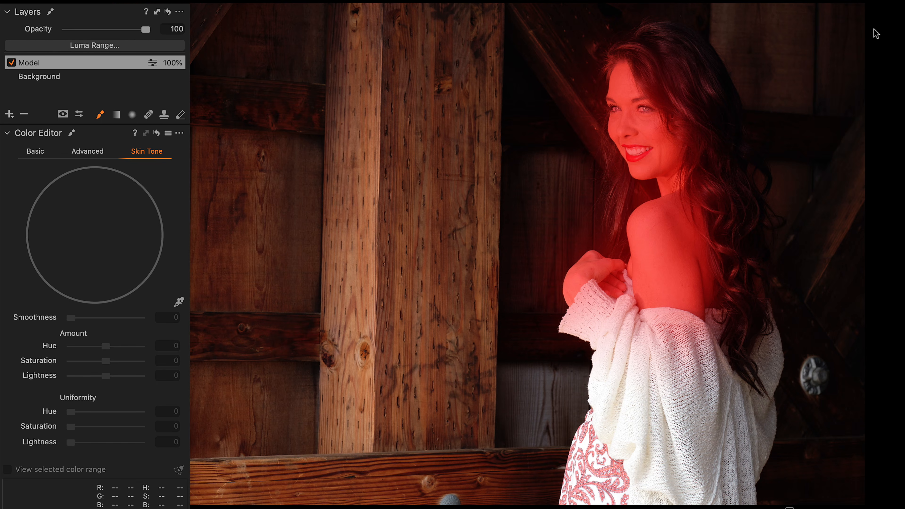
# - Erase the eyes and teeth from the Model layer's mask using a smaller eraser
pyautogui.scroll(5, 656, 104)
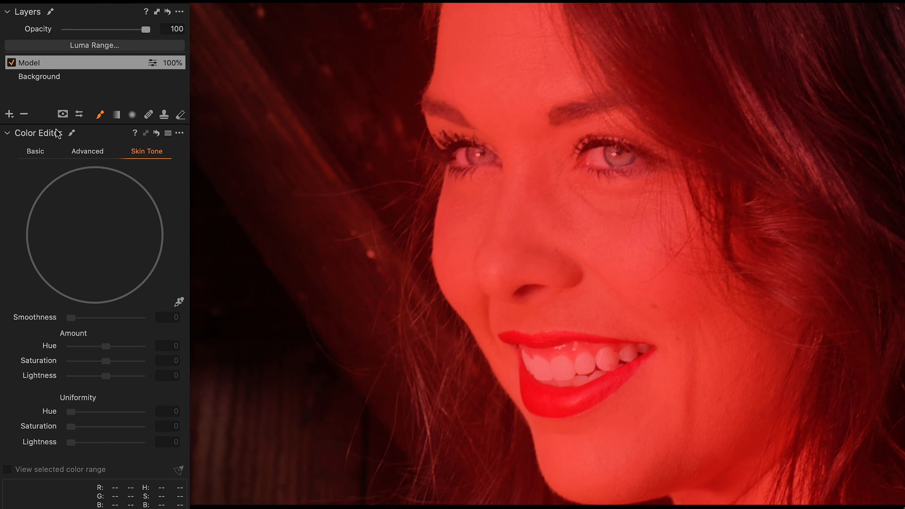
pyautogui.click(181, 114)
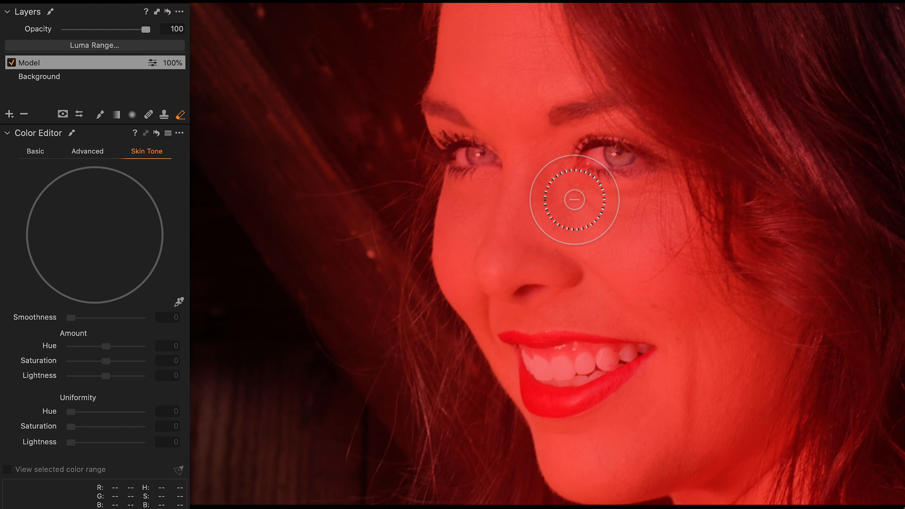
pyautogui.press('[')
pyautogui.moveTo(630, 158)
pyautogui.mouseDown()
pyautogui.moveTo(587, 155)
pyautogui.moveTo(636, 157)
pyautogui.moveTo(592, 149)
pyautogui.mouseUp()
pyautogui.moveTo(508, 154); pyautogui.dragTo(456, 153)
pyautogui.moveTo(636, 356)
pyautogui.mouseDown()
pyautogui.moveTo(573, 341)
pyautogui.moveTo(507, 341)
pyautogui.moveTo(523, 353)
pyautogui.moveTo(530, 397)
pyautogui.moveTo(551, 408)
pyautogui.moveTo(585, 404)
pyautogui.moveTo(662, 350)
pyautogui.moveTo(596, 375)
pyautogui.moveTo(537, 357)
pyautogui.moveTo(560, 425)
pyautogui.mouseUp()
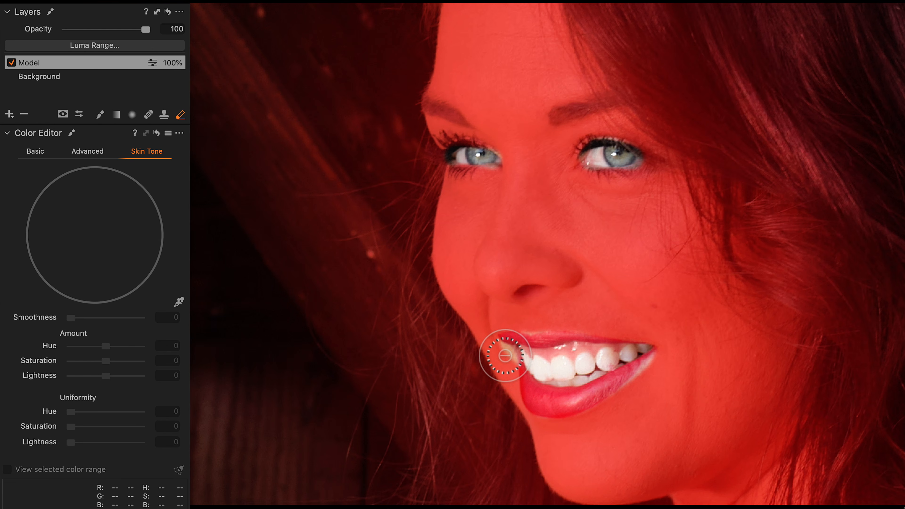
# - Paint the mask back in around the corners and edges of the mouth and hide the mask overlay
pyautogui.click(99, 115)
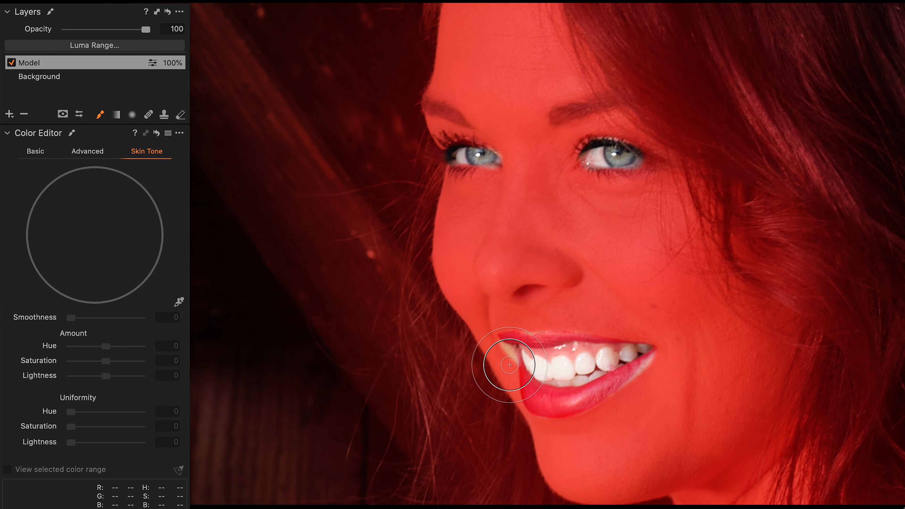
pyautogui.press('[')
pyautogui.moveTo(510, 358); pyautogui.dragTo(499, 347)
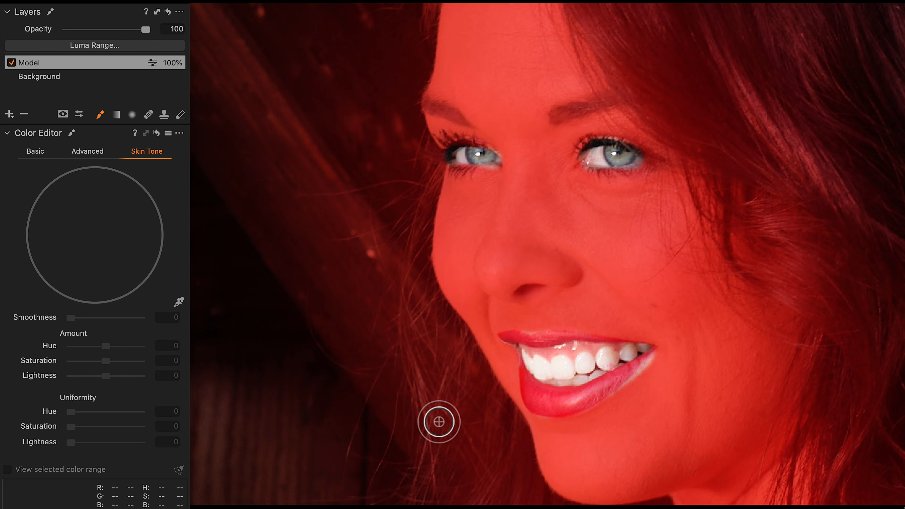
pyautogui.moveTo(554, 318); pyautogui.dragTo(527, 325)
pyautogui.moveTo(650, 362)
pyautogui.mouseDown()
pyautogui.moveTo(637, 380)
pyautogui.moveTo(645, 381)
pyautogui.moveTo(627, 392)
pyautogui.mouseUp()
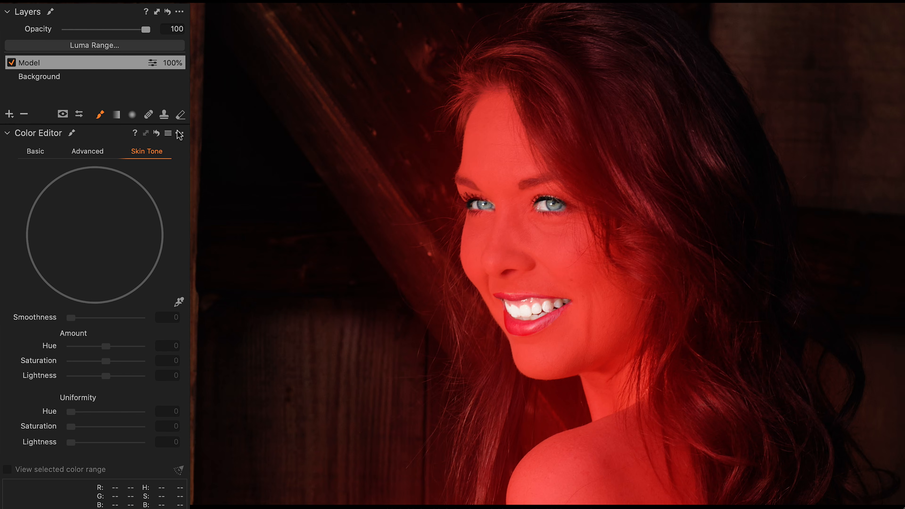
pyautogui.press('m')
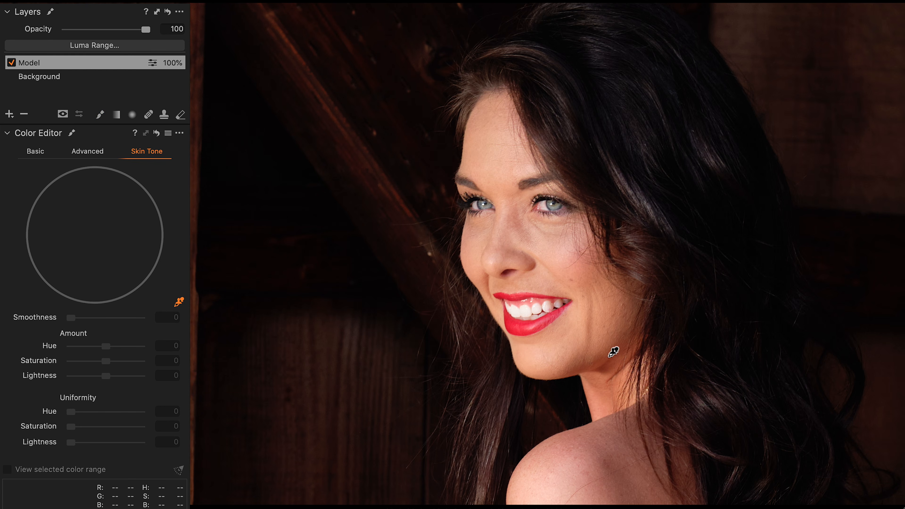
# - Sample the skin on the Model layer and set the skin tone Amount to Hue -1.4, Saturation 6.8 and Lightness -2
pyautogui.click(539, 350)
pyautogui.moveTo(106, 346); pyautogui.dragTo(87, 347)
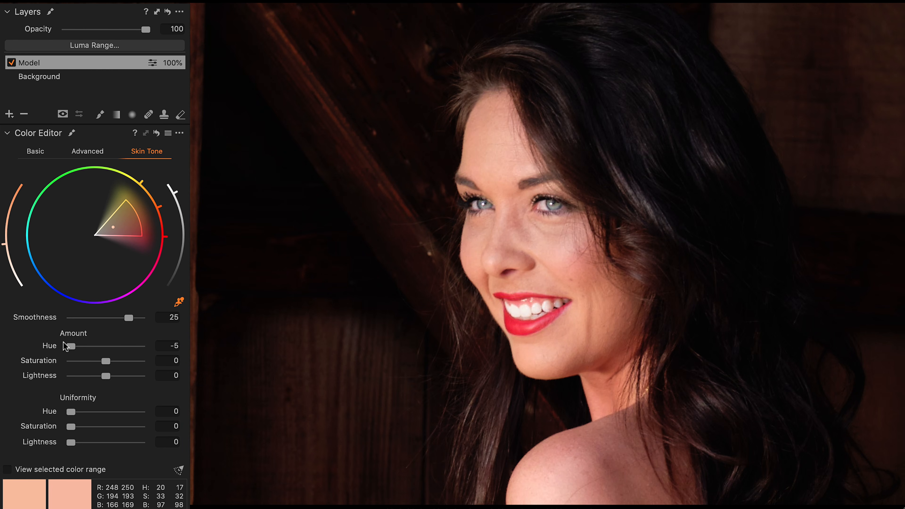
pyautogui.moveTo(70, 346); pyautogui.dragTo(112, 365)
pyautogui.moveTo(106, 376); pyautogui.dragTo(99, 378)
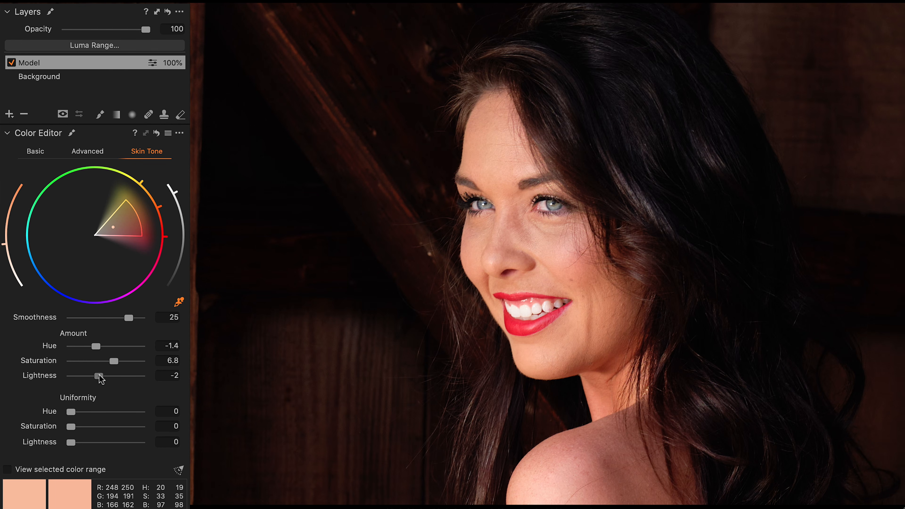
# - Raise the Model layer's skin tone Uniformity Hue to about 56.4
pyautogui.moveTo(81, 418); pyautogui.dragTo(88, 418)
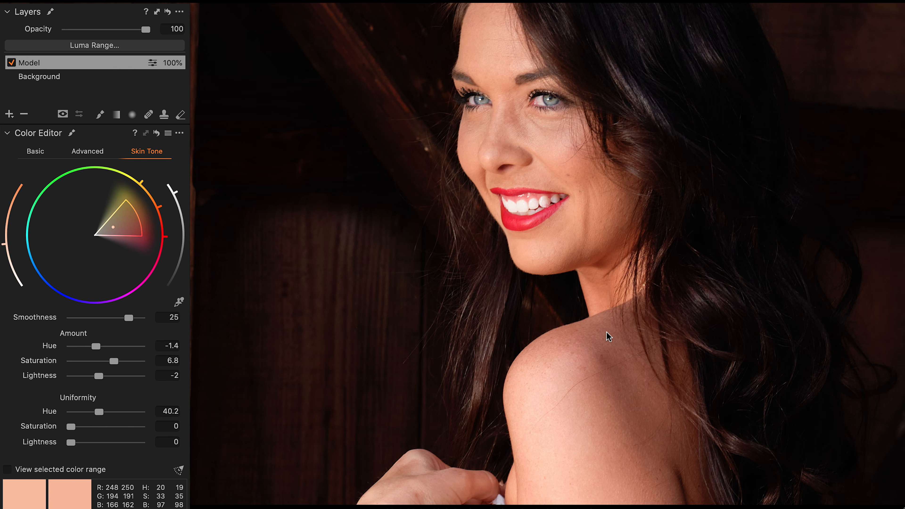
pyautogui.moveTo(100, 415); pyautogui.dragTo(113, 418)
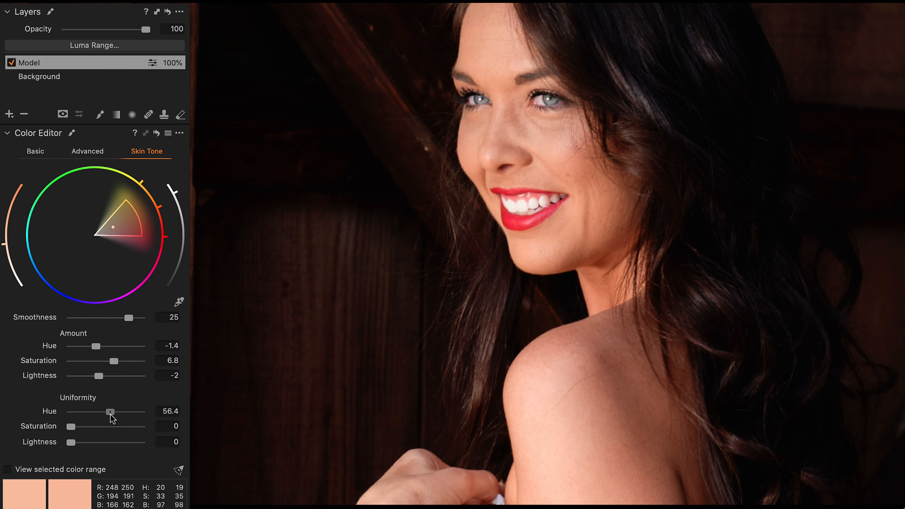